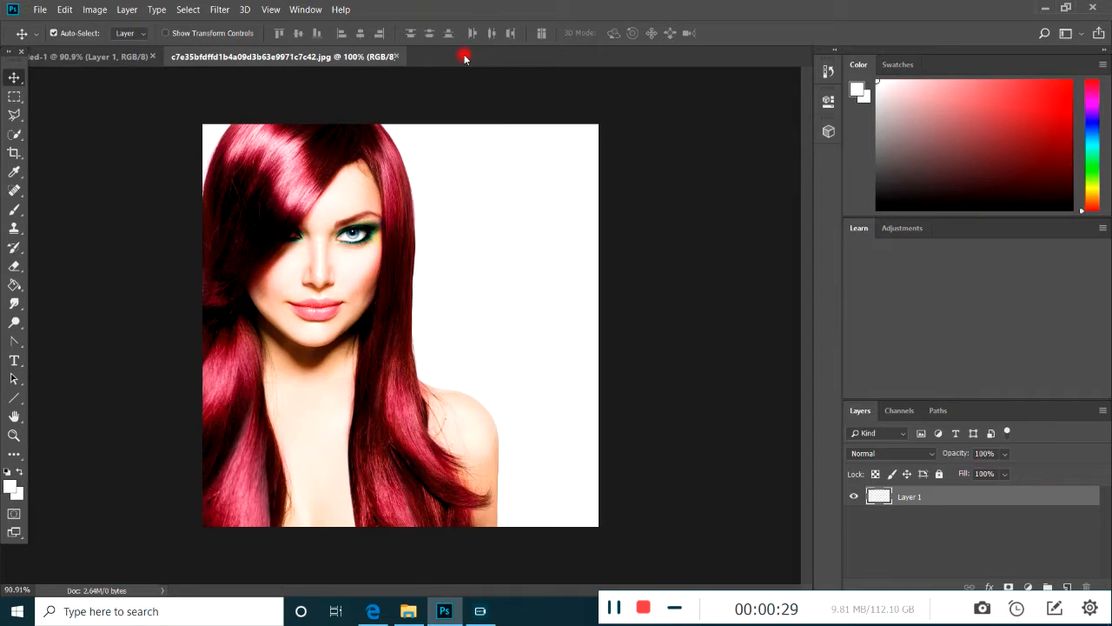
Convert the portrait photo's locked background into an editable layer with the default layer settings
double_click(1083, 504)
left_click(763, 100)
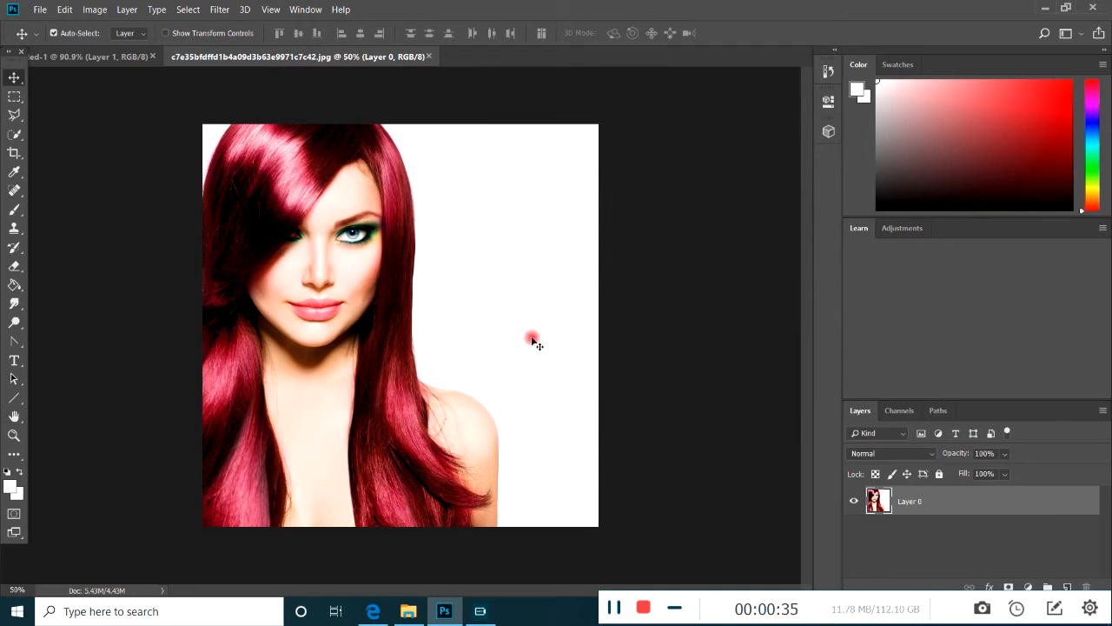
scroll(324, 236, "up", 5)
scroll(306, 217, "down", 6)
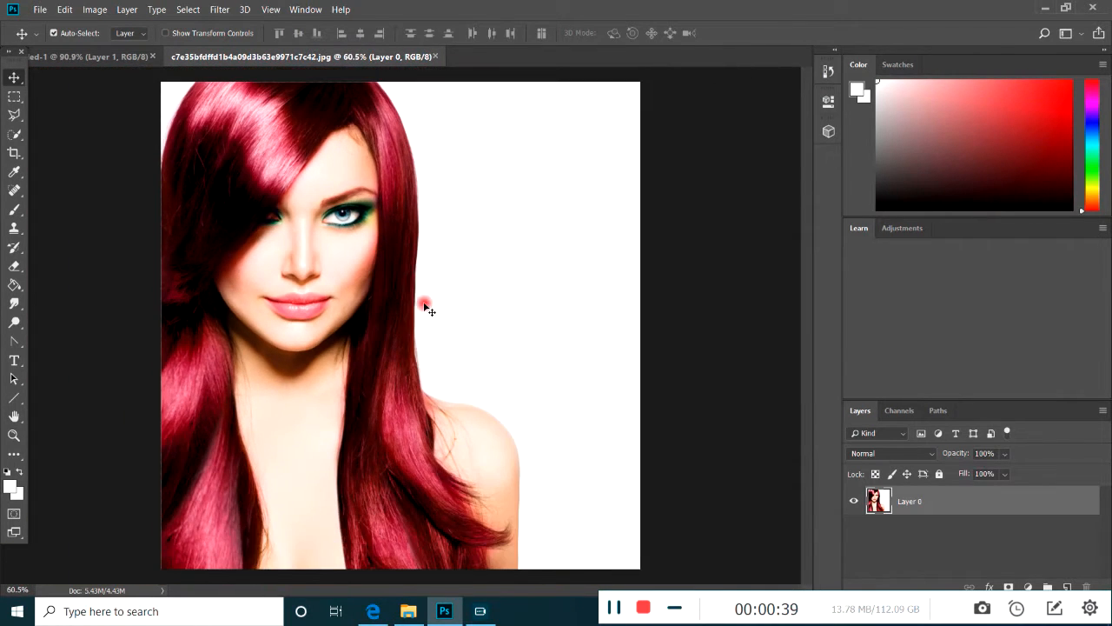
Crop the portrait tightly around the face, from the upper forehead to just below the chin, keeping the hair beside it
left_click(22, 162)
left_click_drag(399, 568, 304, 459)
left_click_drag(400, 191, 401, 217)
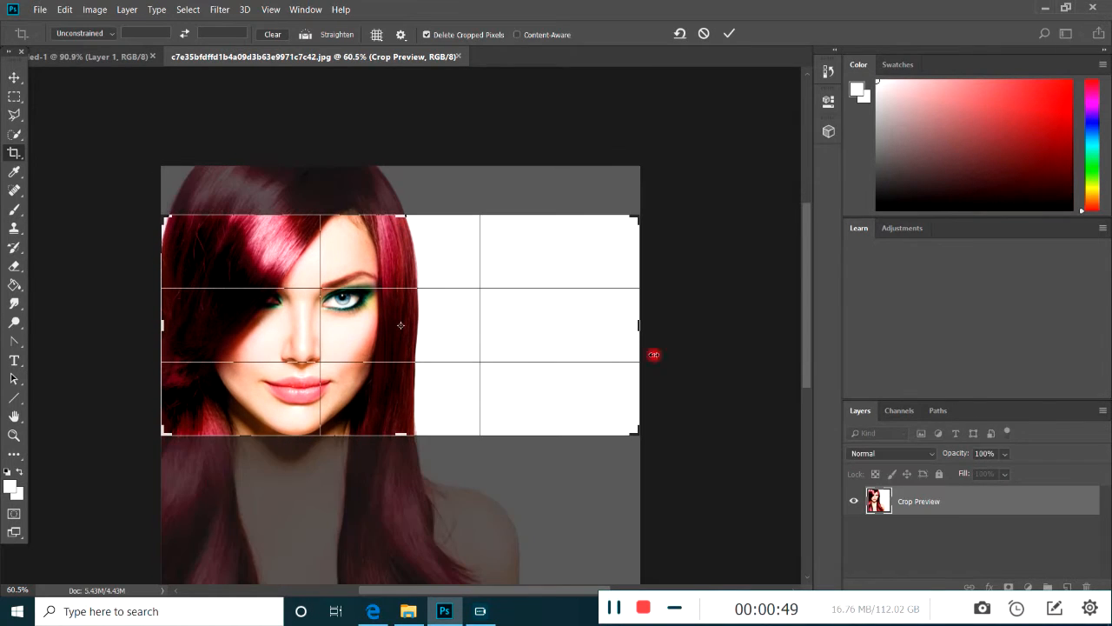
left_click_drag(640, 326, 533, 339)
mouse_move(271, 326)
left_mouse_down()
mouse_move(296, 326)
mouse_move(287, 326)
left_mouse_up()
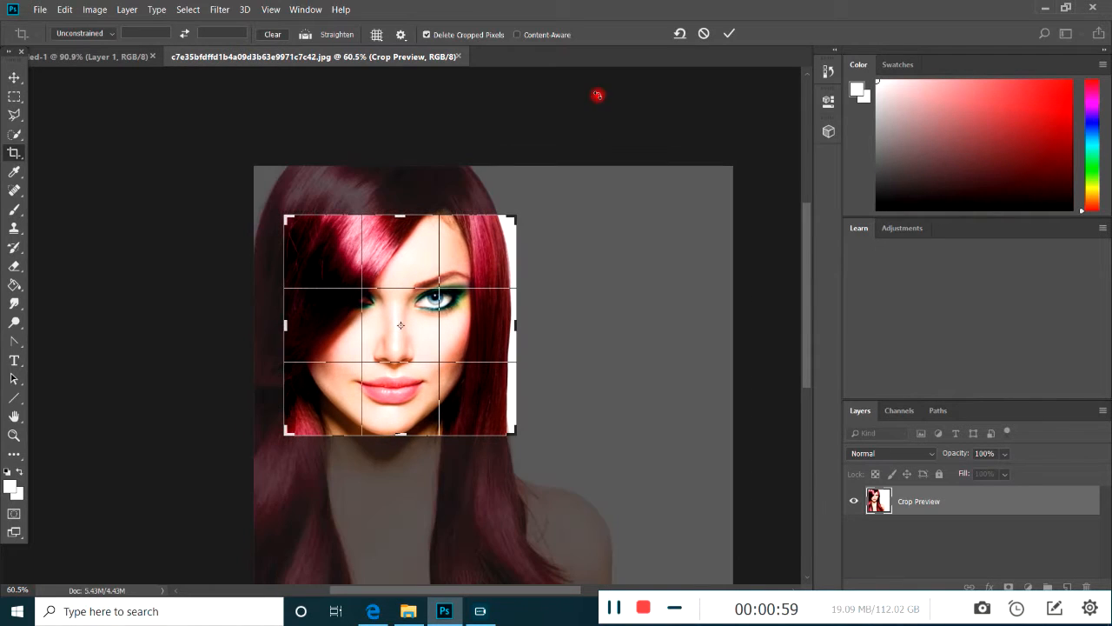
left_click(726, 35)
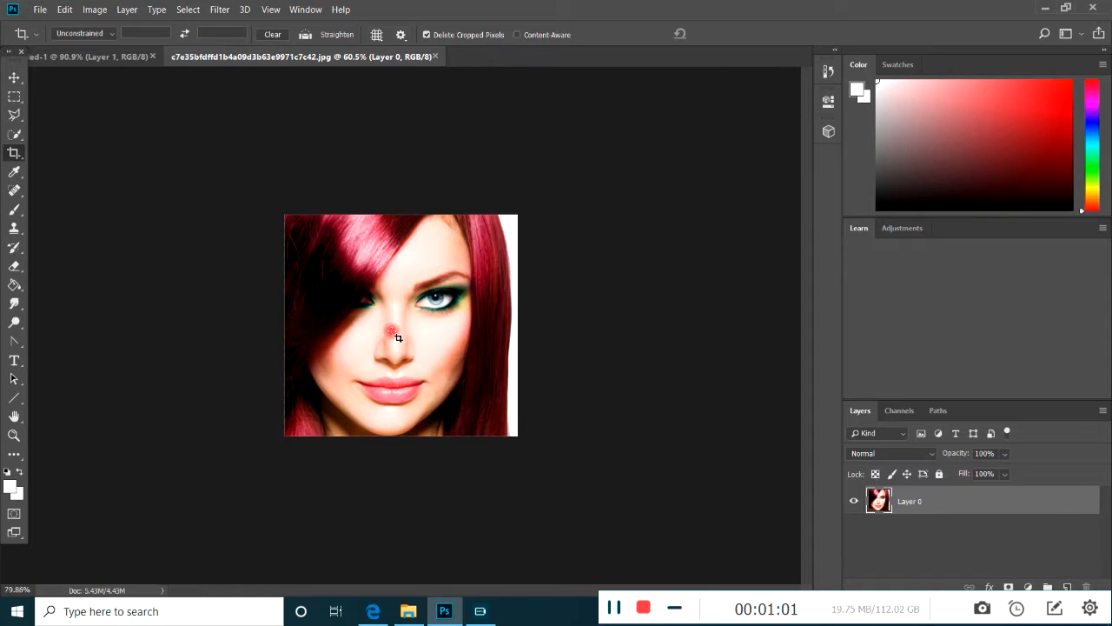
Flip the cropped portrait's canvas horizontally
scroll(397, 336, "up", 2)
scroll(397, 336, "down", 1)
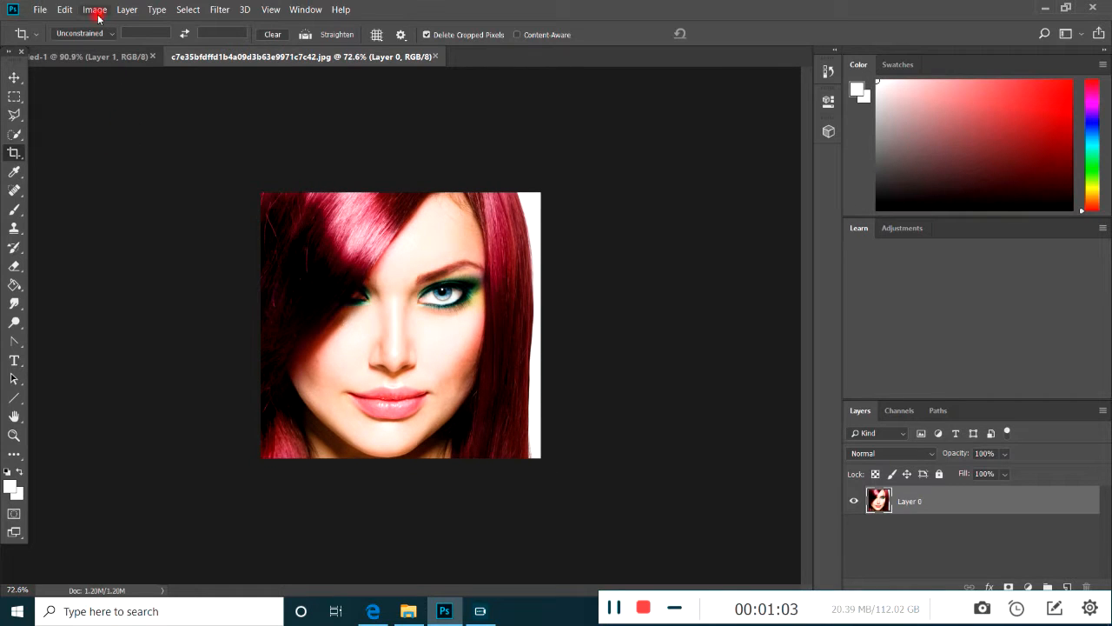
left_click(96, 11)
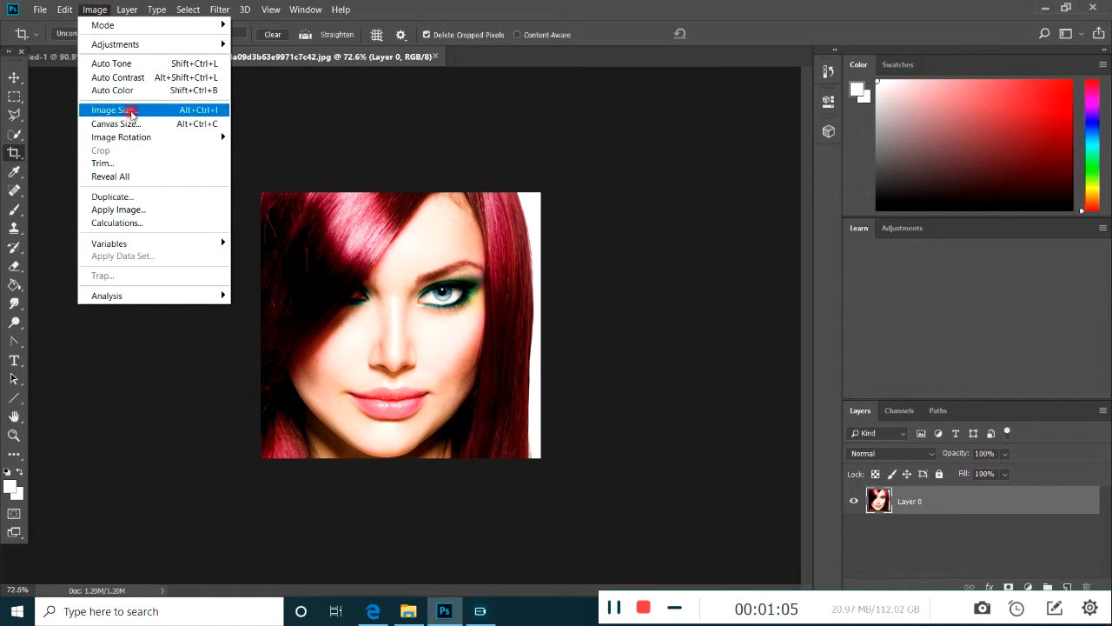
mouse_move(152, 136)
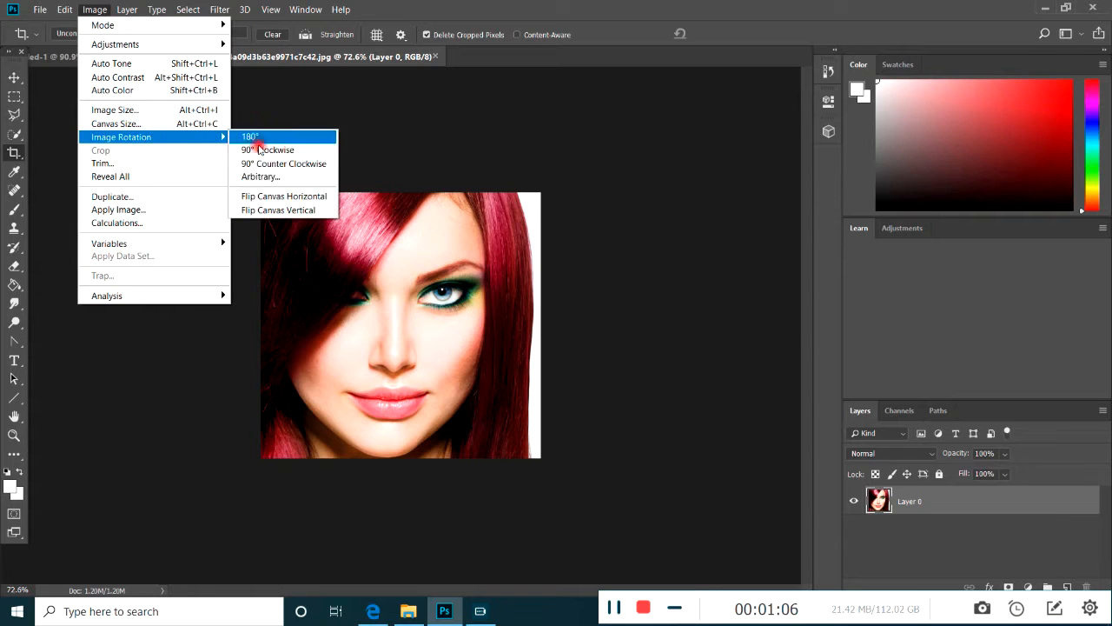
left_click(281, 198)
Select the white background with Color Range, using Sampled Colors and a fuzziness of 30
scroll(356, 323, "up", 2)
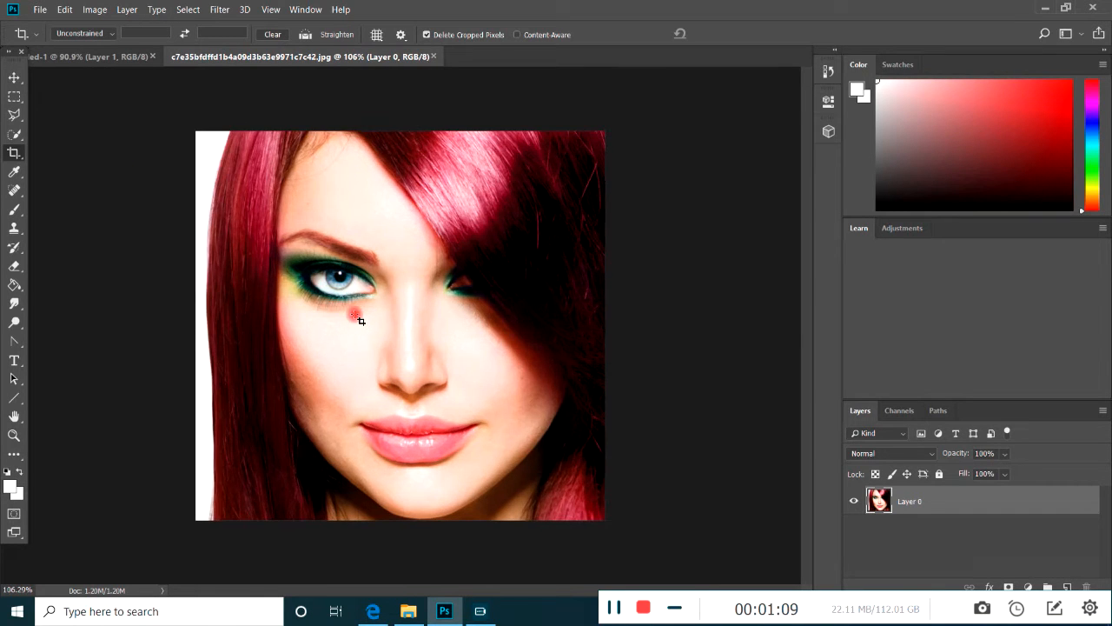
scroll(359, 320, "down", 1)
left_click(188, 9)
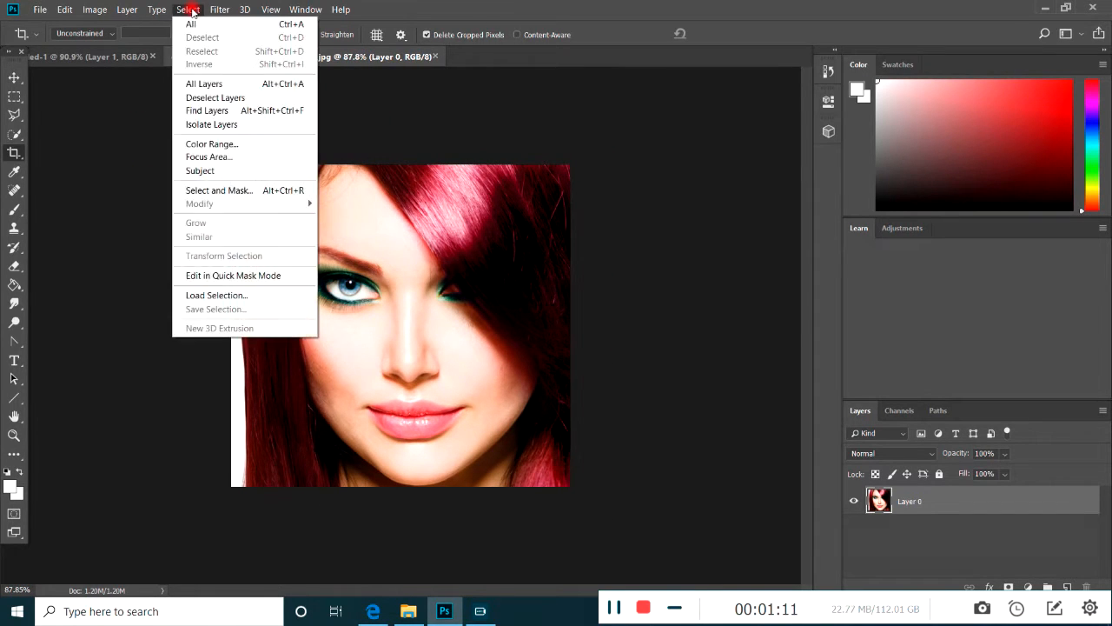
left_click(222, 145)
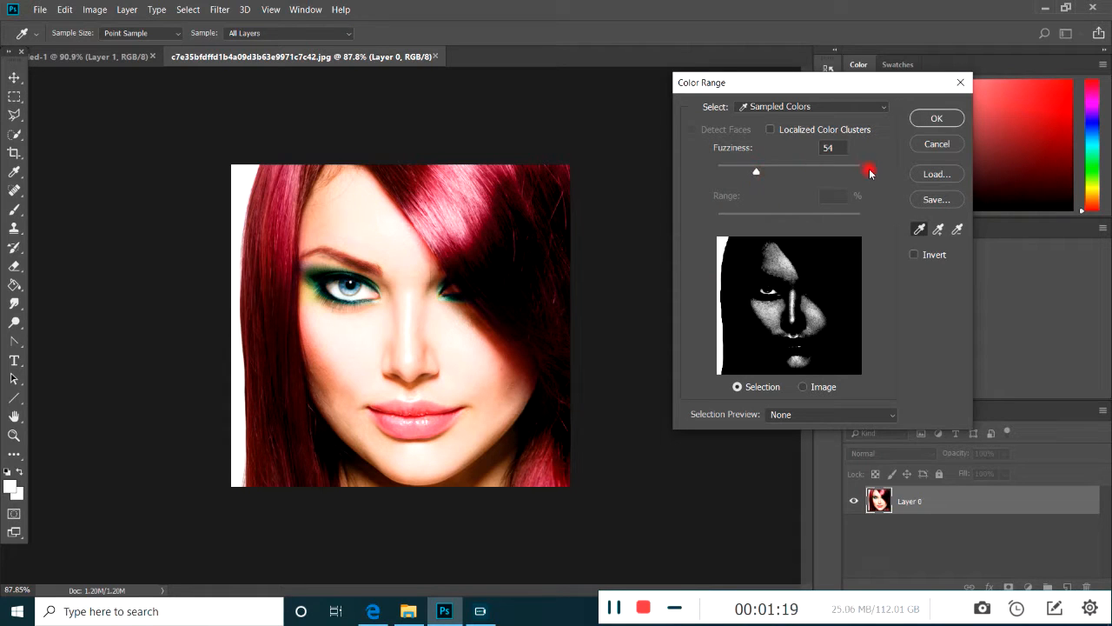
type("50")
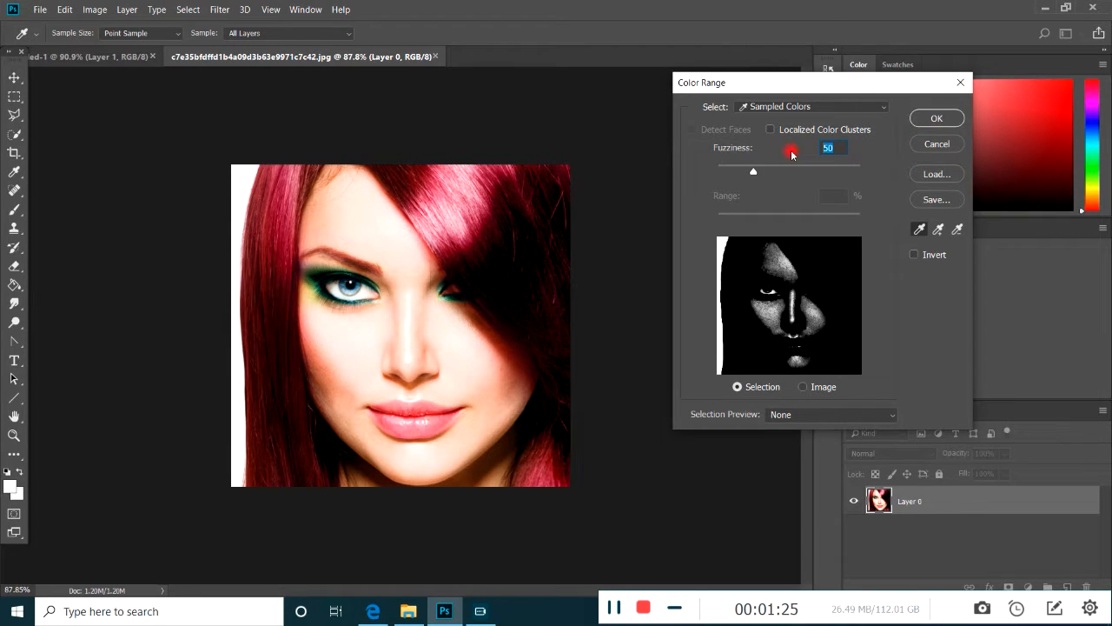
type("30")
left_click(936, 116)
key("c")
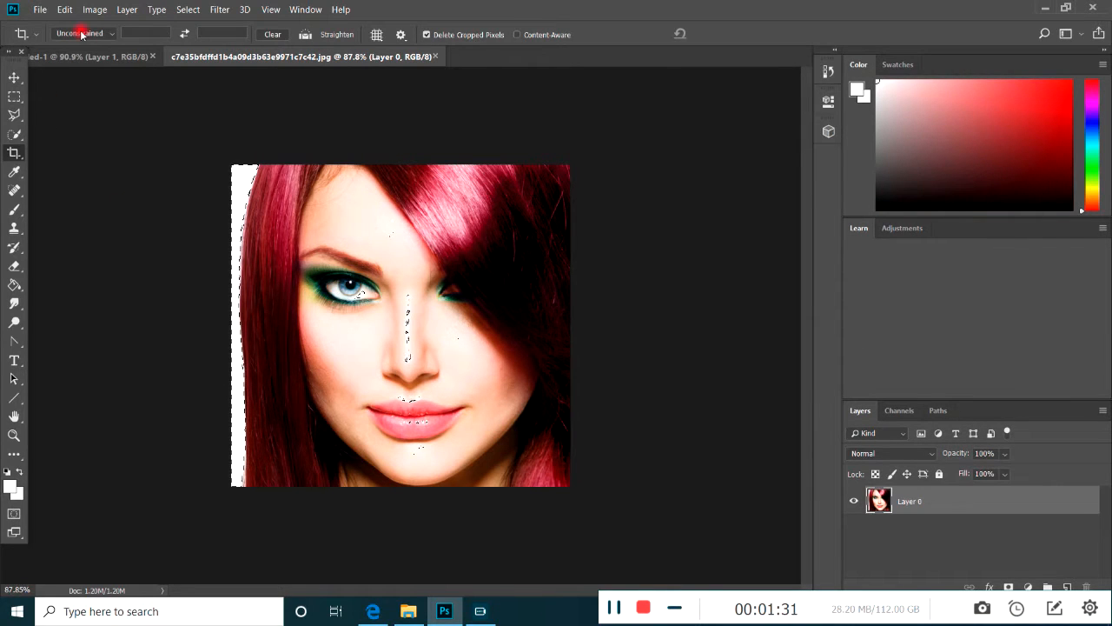
Subtract the highlights on the nose, lips and chin from the selection with Quick Selection, and delete the selected white background
left_click(15, 135)
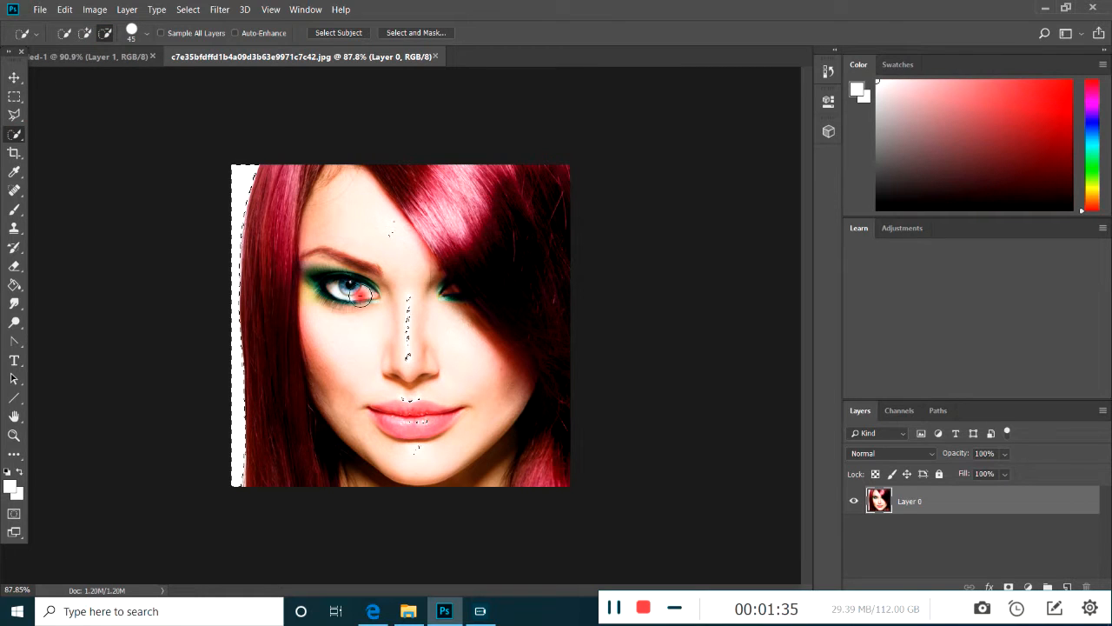
left_click_drag(422, 337, 413, 393)
mouse_move(428, 328)
left_mouse_down()
mouse_move(481, 359)
mouse_move(431, 300)
mouse_move(408, 439)
mouse_move(441, 406)
left_mouse_up()
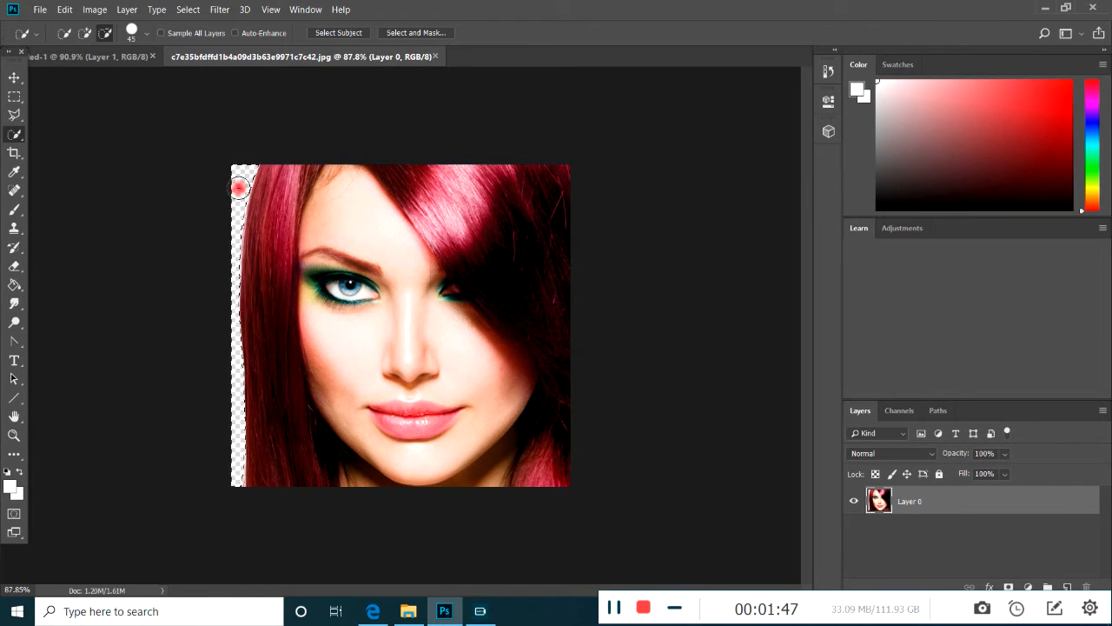
Deselect the cleared background area beside the hair
left_click(14, 115)
left_click(216, 189)
right_click(247, 180)
left_click(276, 185)
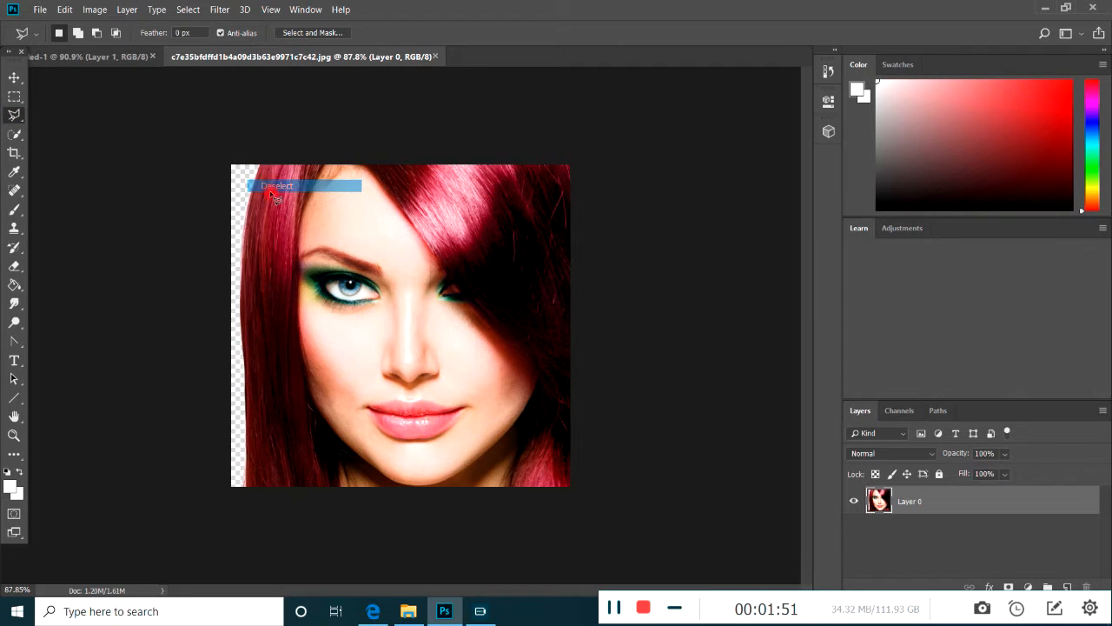
scroll(387, 295, "down", 2)
scroll(393, 303, "down", 1)
scroll(398, 311, "up", 3)
scroll(403, 317, "down", 2)
scroll(402, 322, "up", 2)
scroll(402, 323, "down", 1)
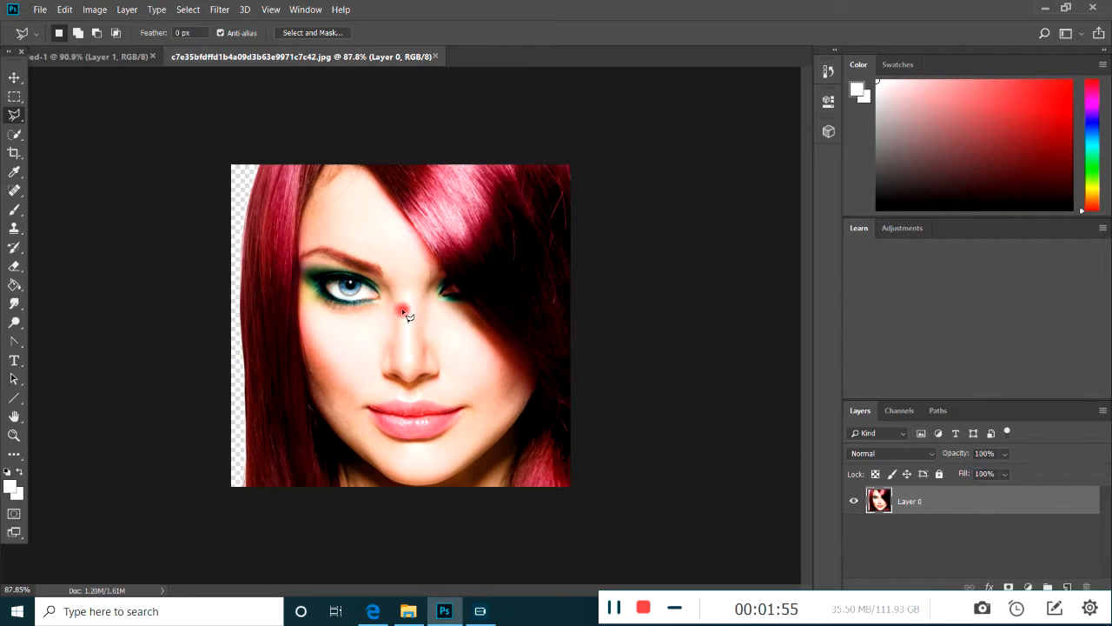
Copy the cut-out portrait into the blank untitled document and place it flush with the canvas's upper-right corner
left_click(120, 57)
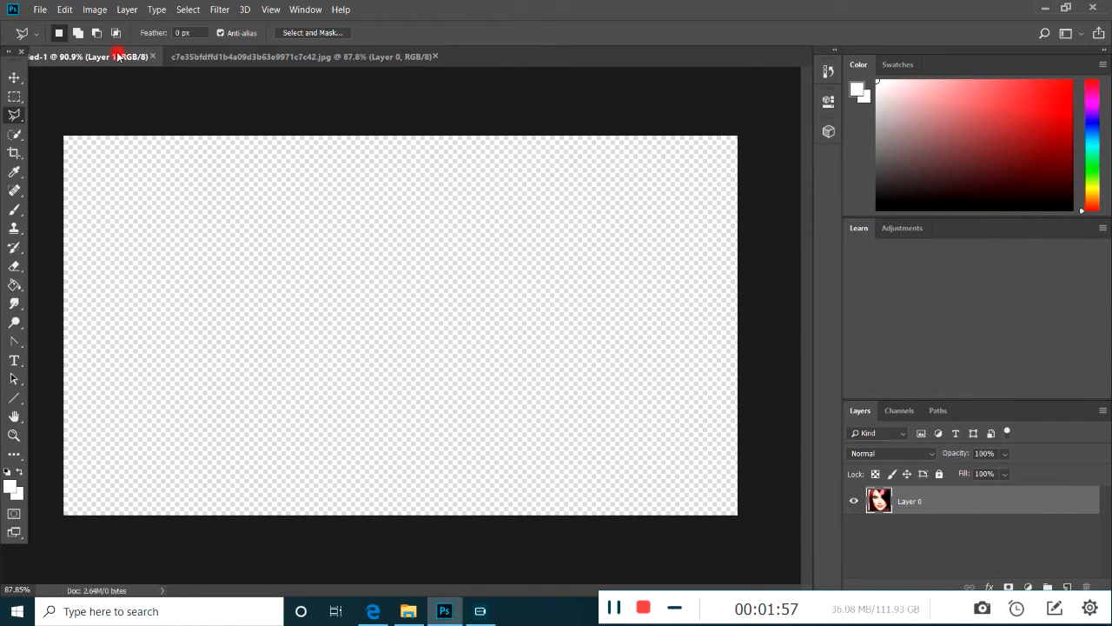
left_click_drag(208, 58, 548, 129)
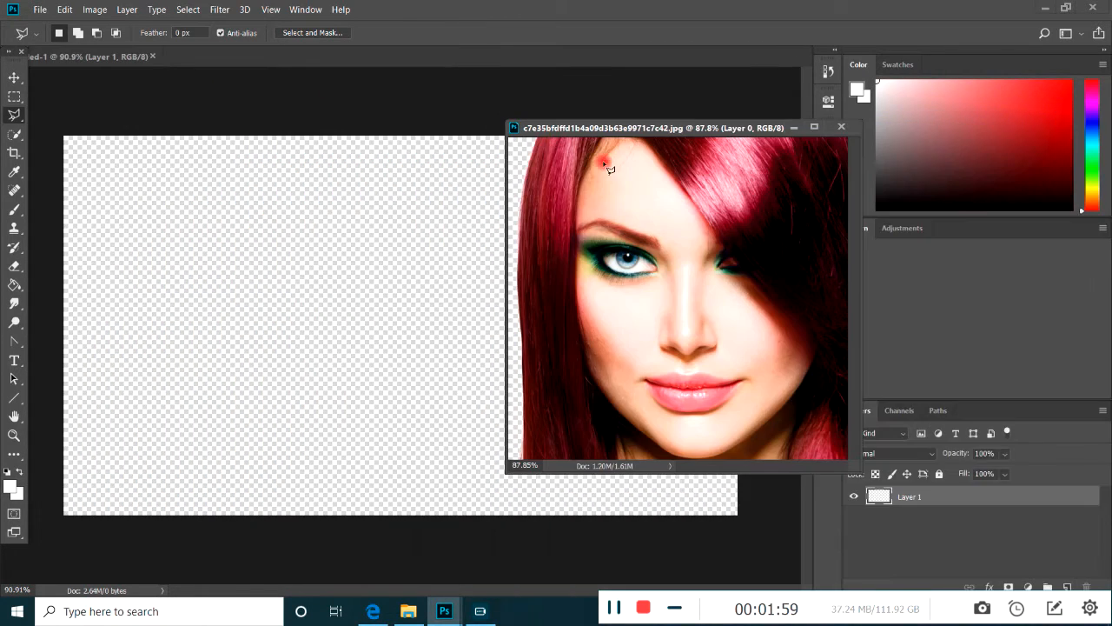
left_click(608, 182)
left_click(14, 77)
left_click_drag(591, 174, 372, 236)
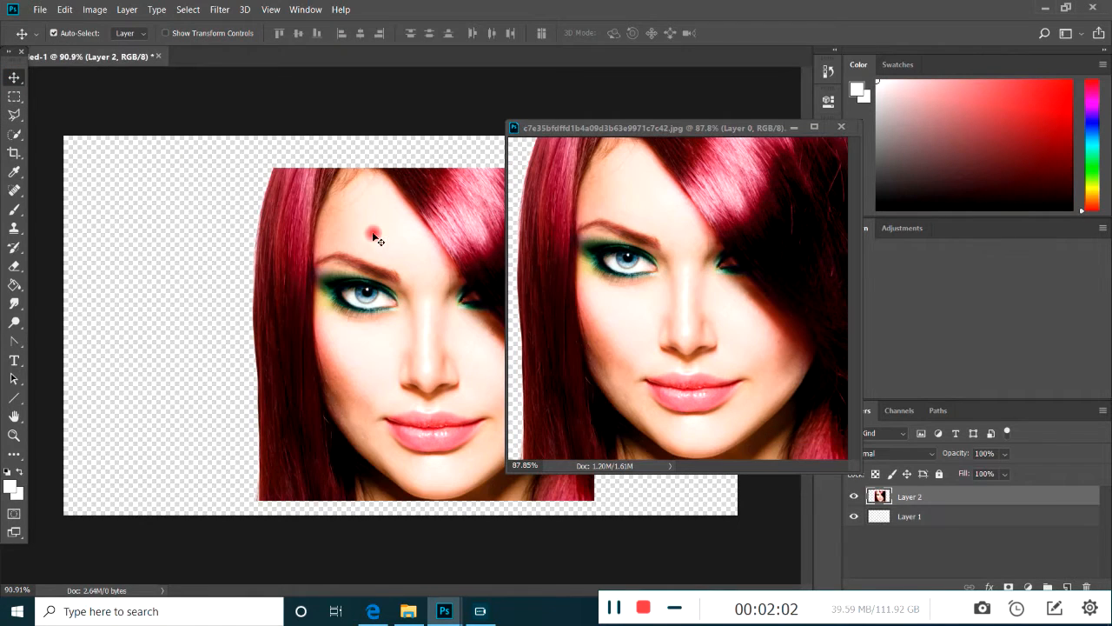
left_click(793, 128)
left_click_drag(513, 214, 654, 182)
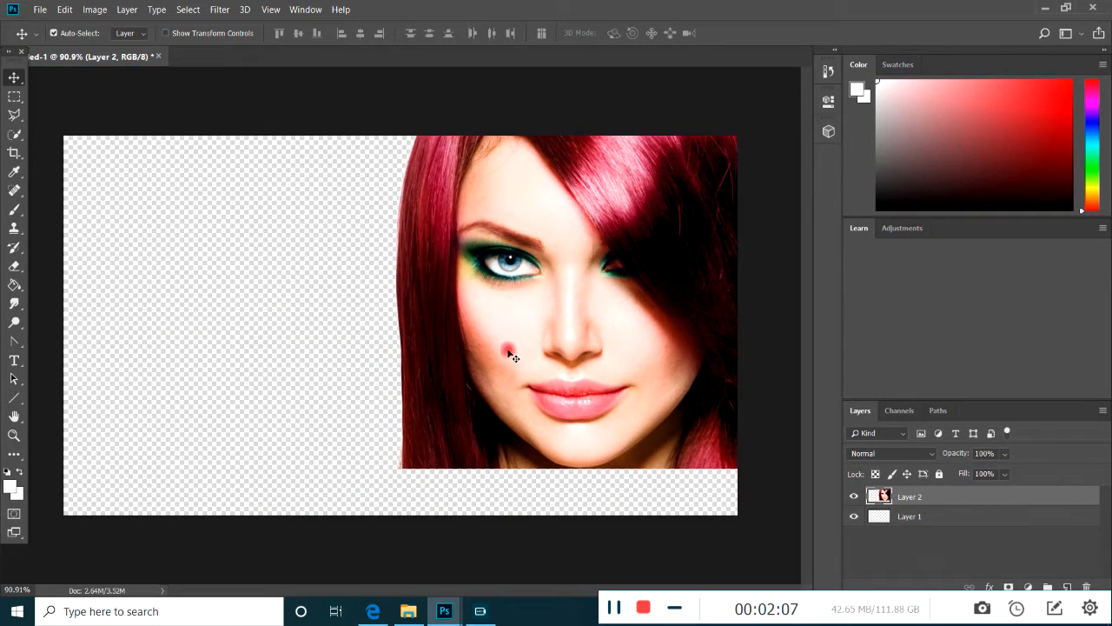
Scale the portrait layer to about 113% with transform controls so it fills the canvas height, and hide the controls
left_click(166, 33)
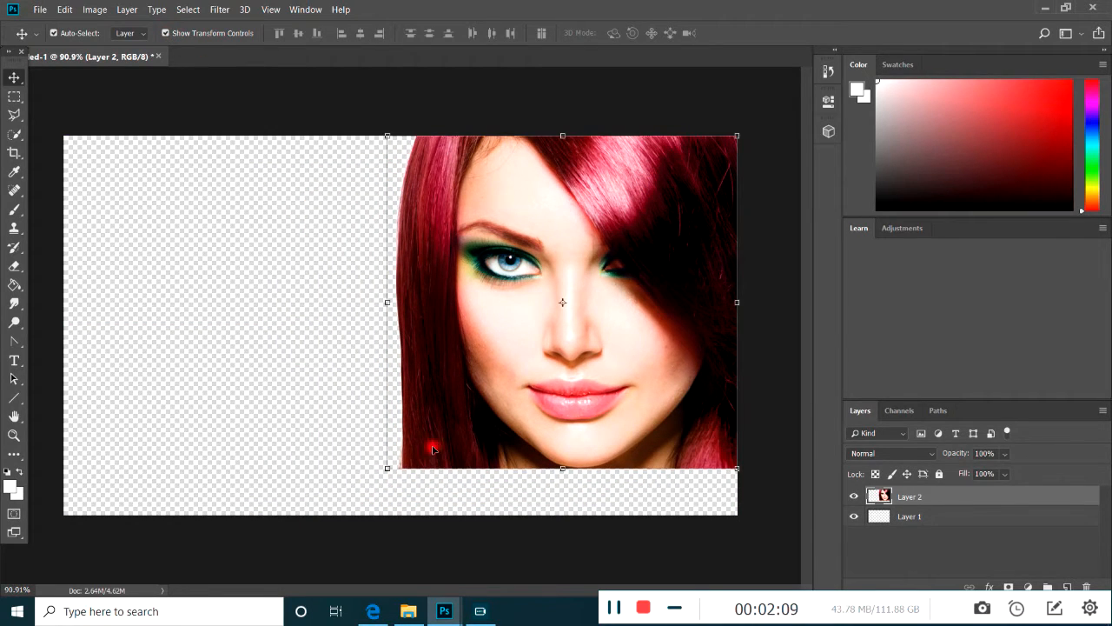
left_click_drag(389, 468, 342, 513)
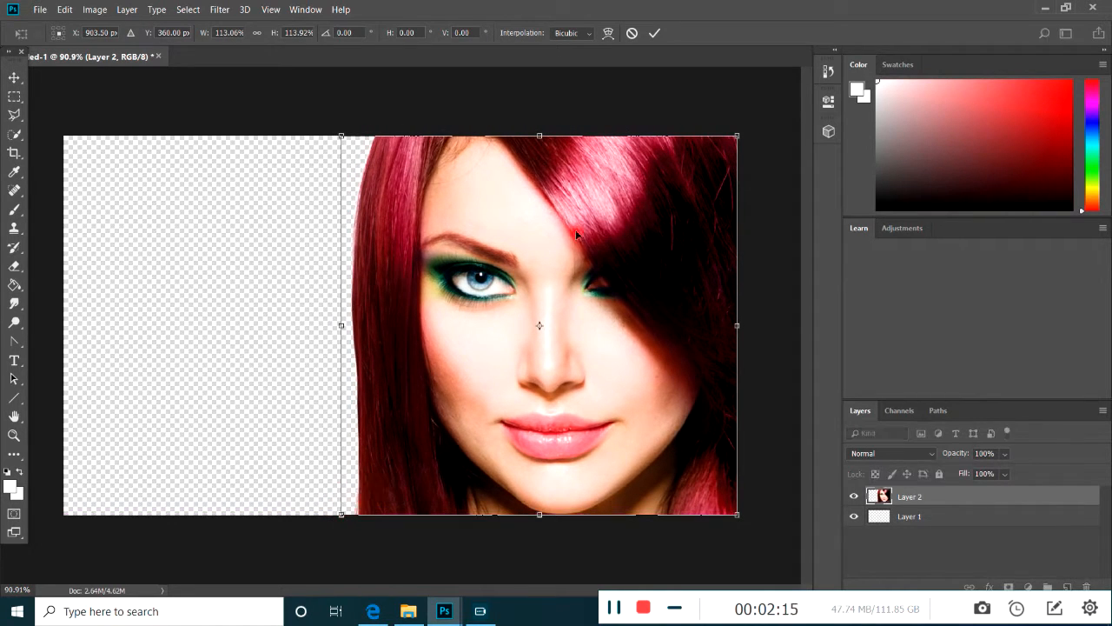
left_click(655, 33)
scroll(532, 344, "up", 3)
scroll(531, 341, "down", 2)
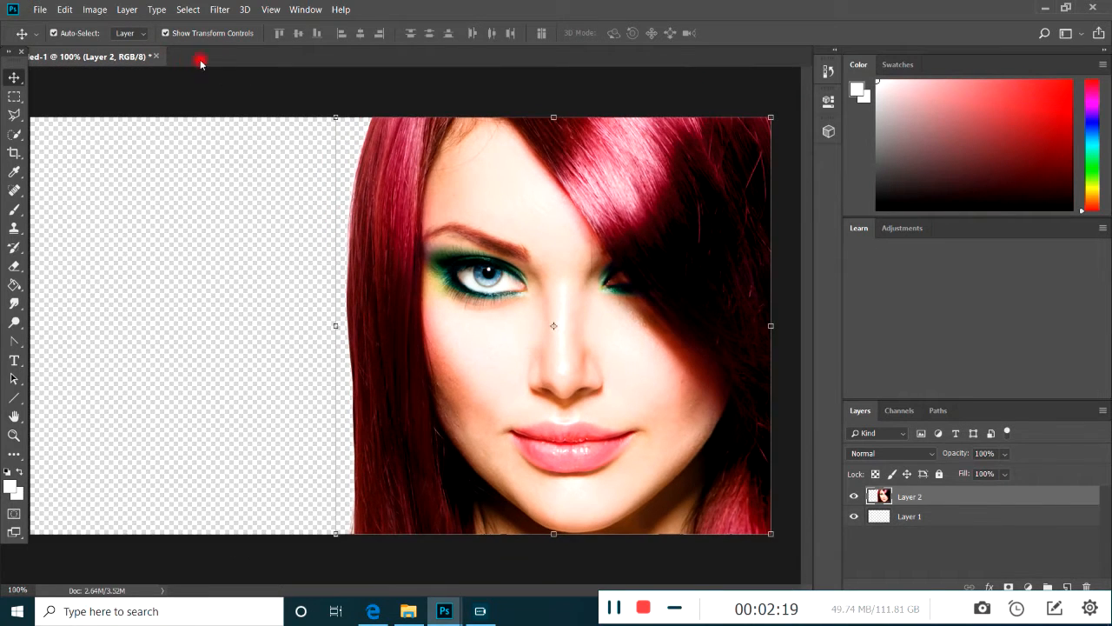
left_click(165, 35)
scroll(443, 181, "down", 1)
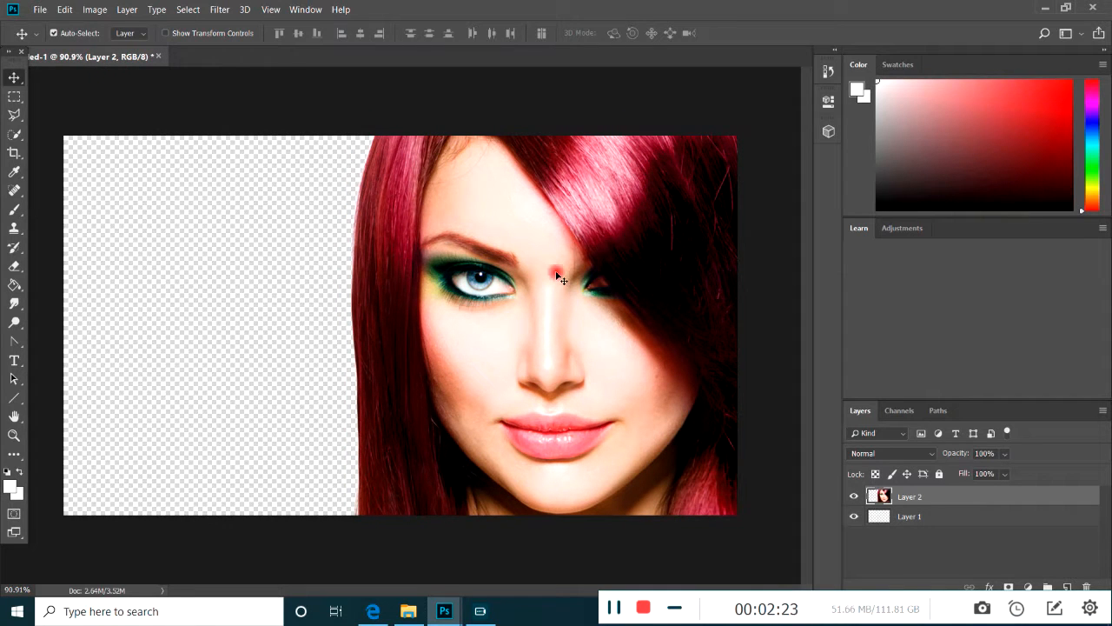
Switch to File Explorer and preview the splash png image
left_click(408, 611)
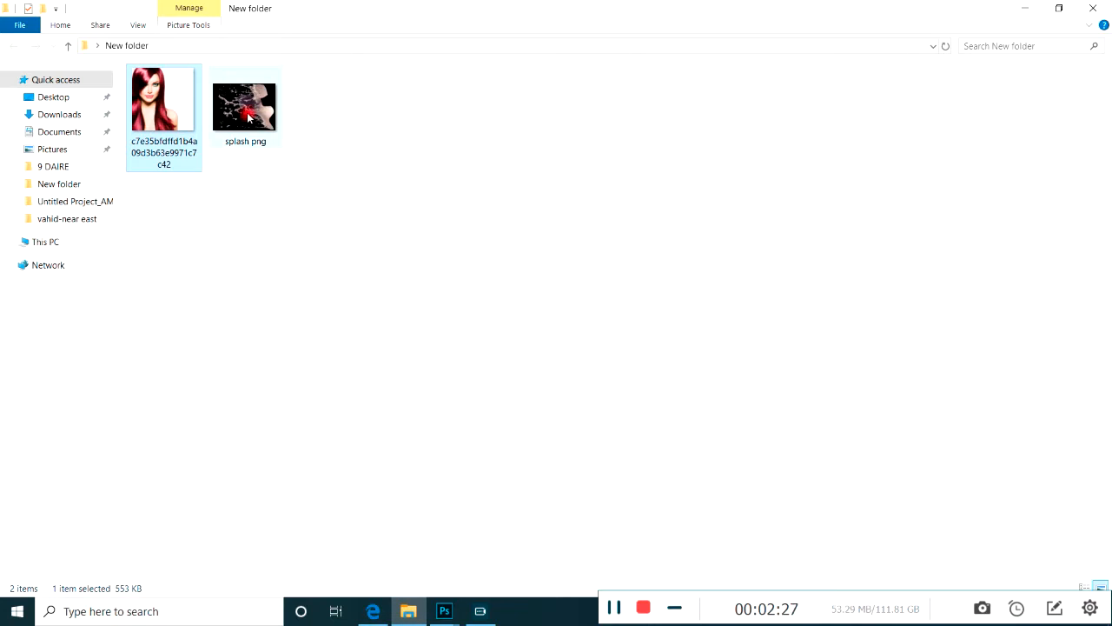
left_click(248, 118)
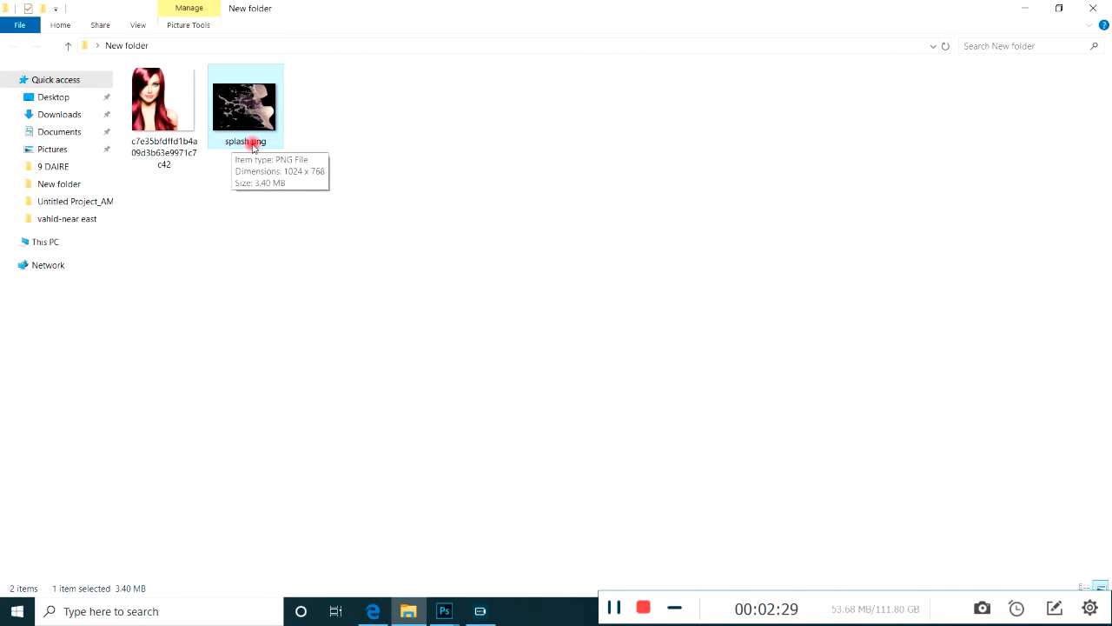
double_click(246, 104)
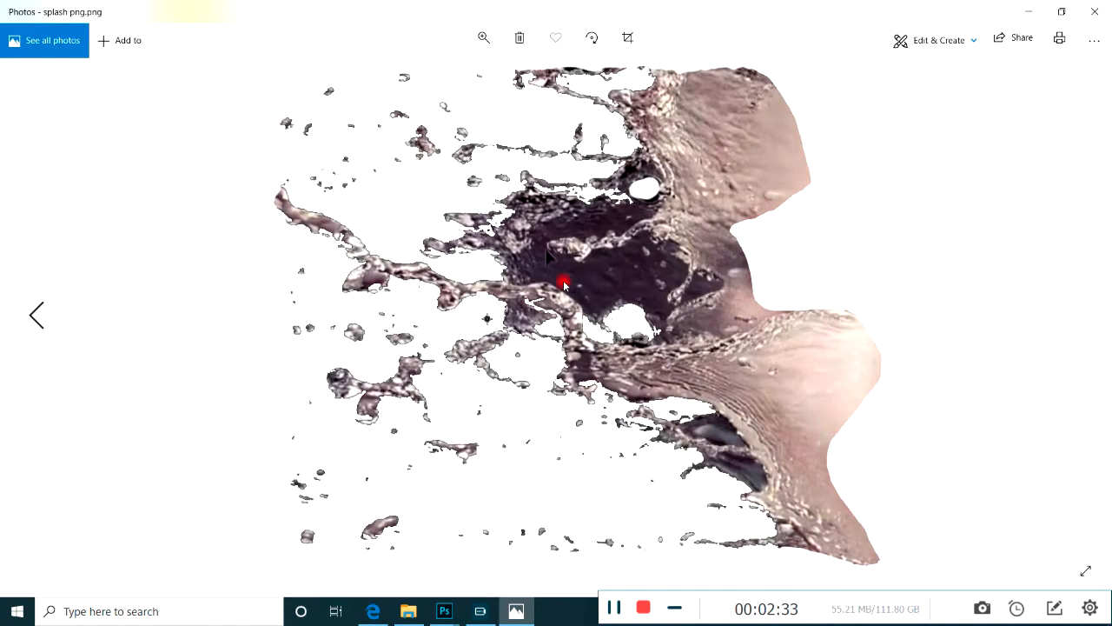
left_click(1093, 11)
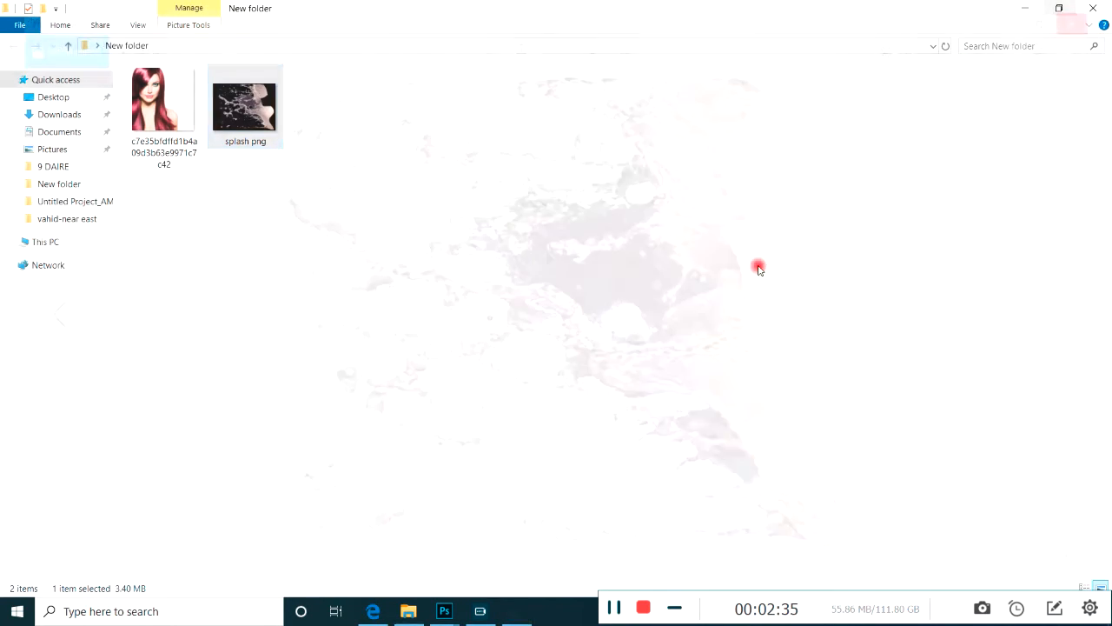
Switch to the browser and look through the Bing image results for "splash for face png"
left_click(372, 609)
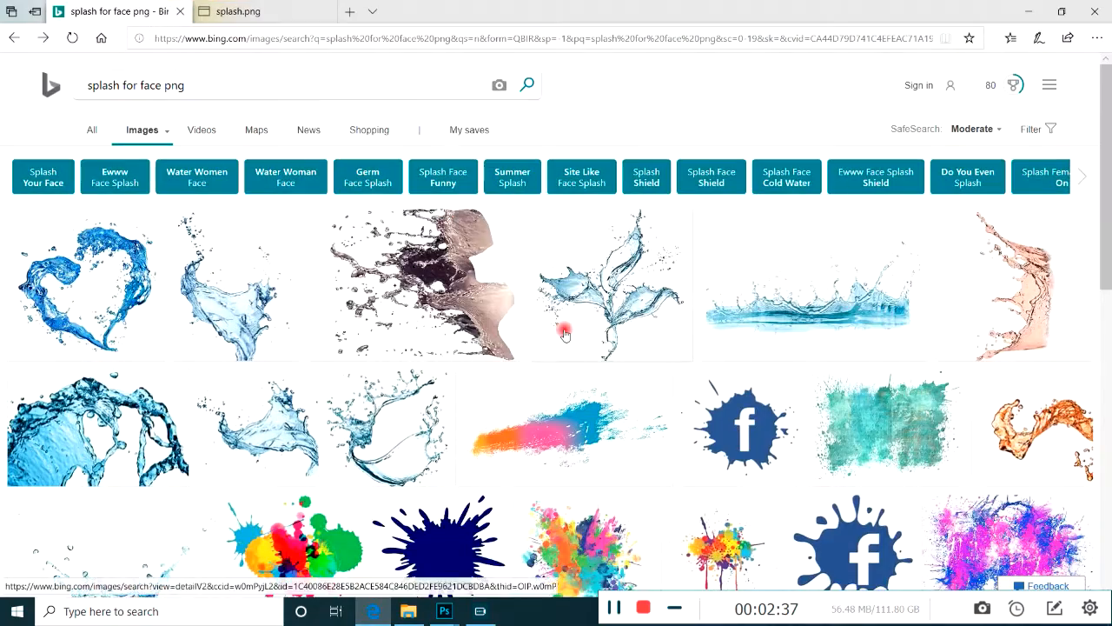
scroll(470, 315, "down", 2)
scroll(470, 315, "down", 2)
scroll(470, 322, "up", 5)
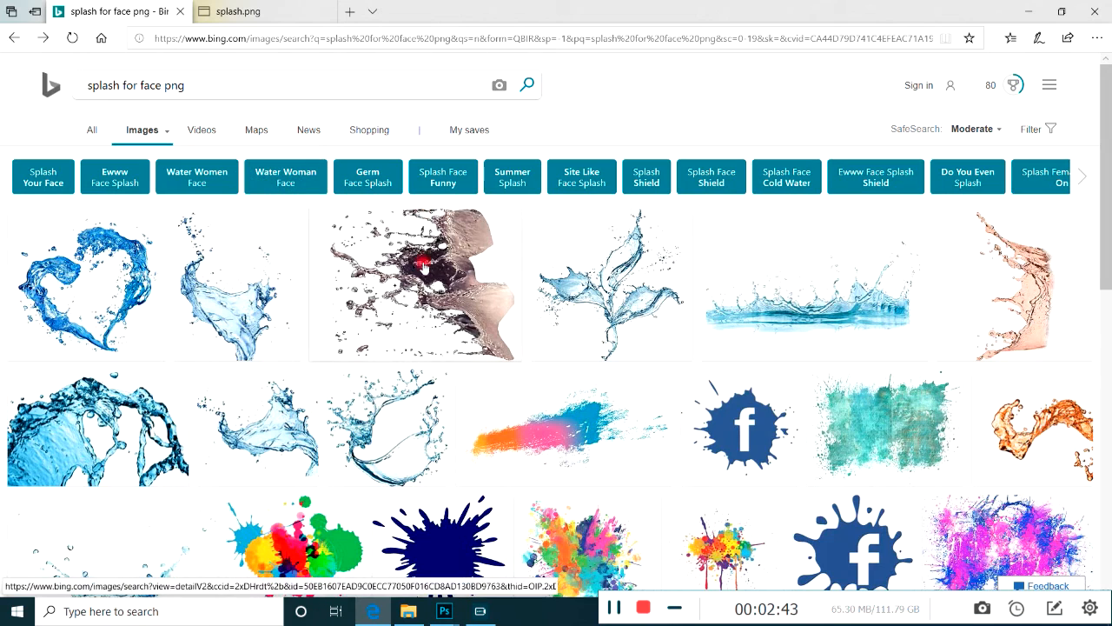
left_click(1030, 15)
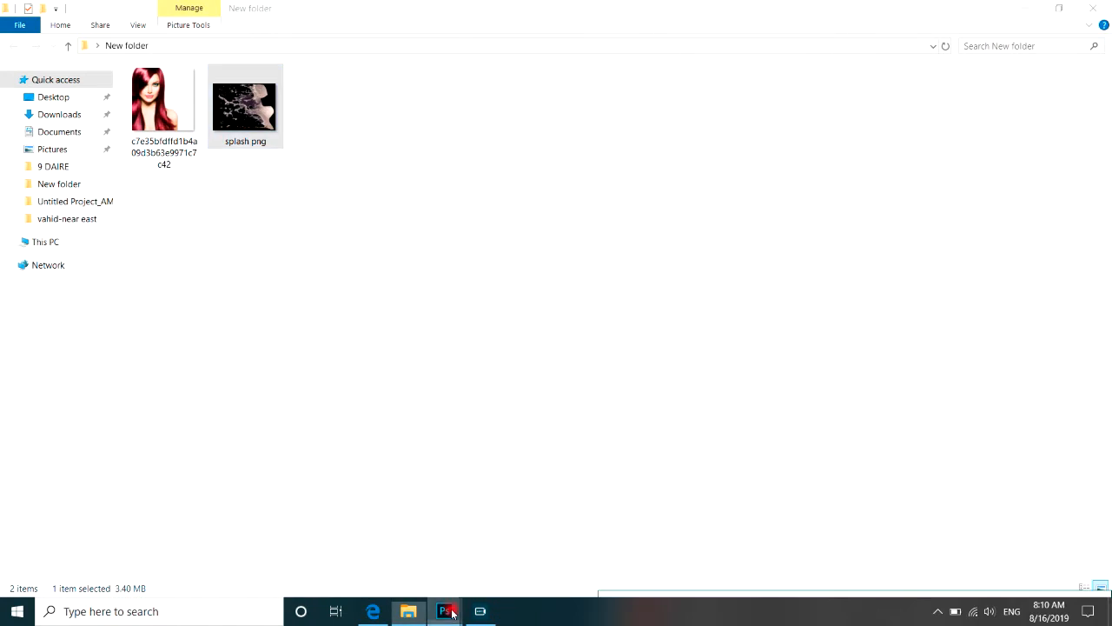
Switch to Photoshop, bring the splash png image into the portrait composition, and position it over the visible eye's side of the face
mouse_move(447, 610)
left_click(299, 200)
left_click_drag(244, 111, 504, 57)
left_click_drag(265, 57, 589, 181)
left_click_drag(893, 306, 298, 254)
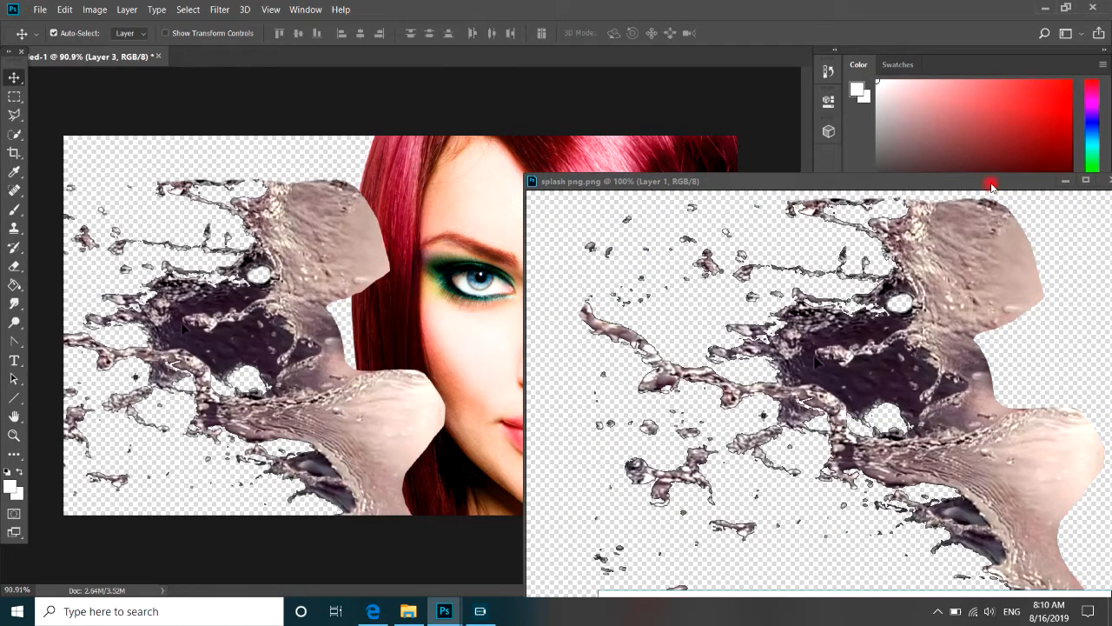
left_click(1067, 181)
left_click_drag(372, 248, 434, 202)
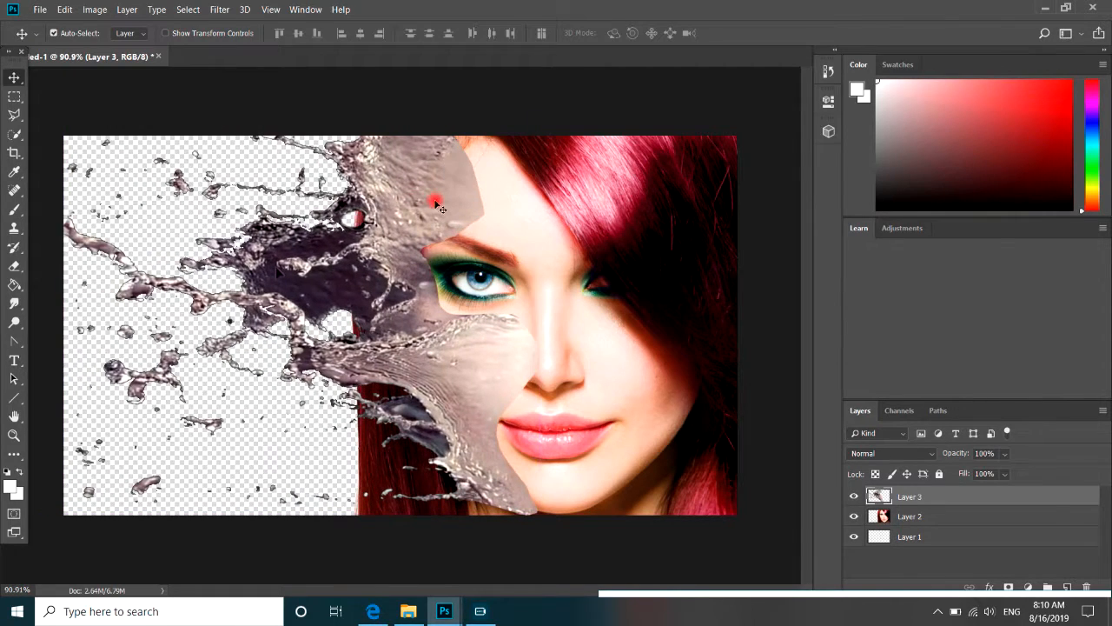
left_click_drag(502, 298, 511, 297)
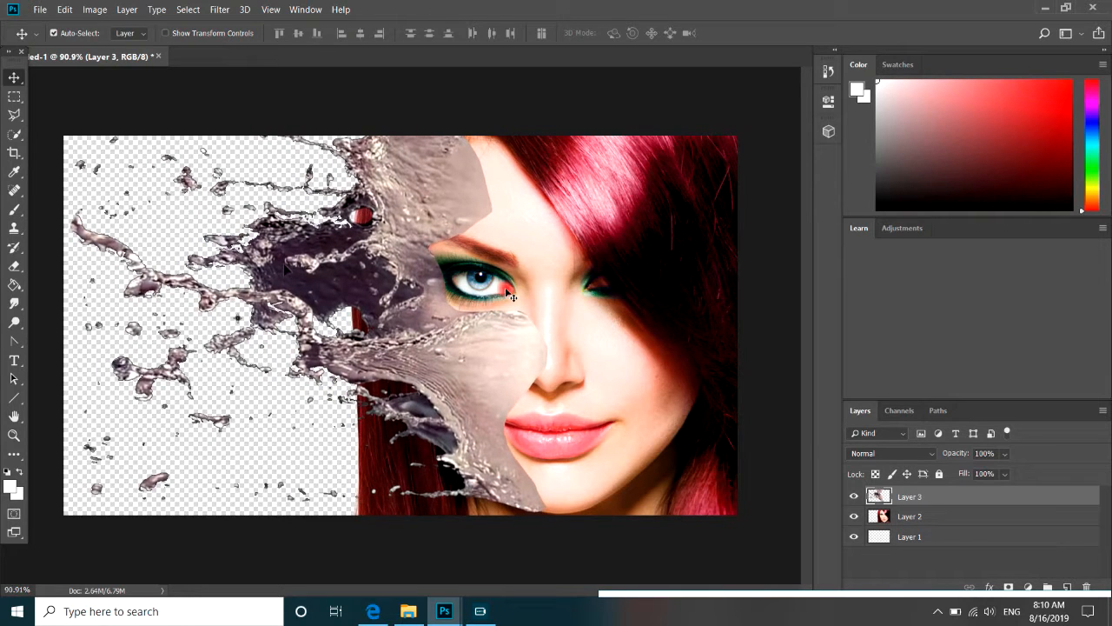
Nudge the splash layer slightly up and toward the nose to fine-tune its alignment with the face
key("Up")
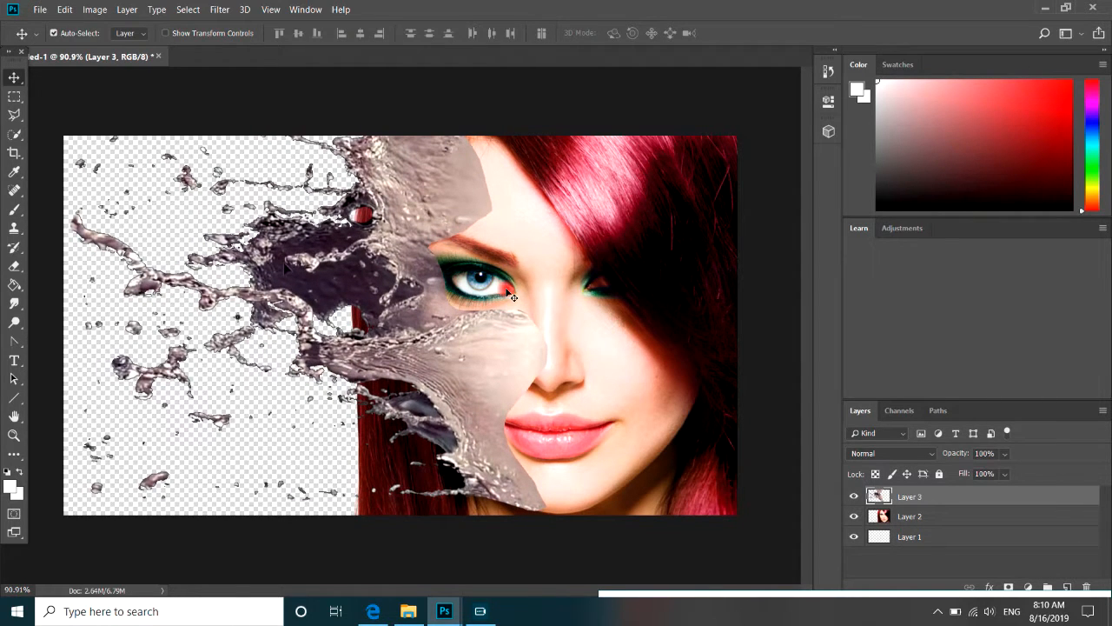
key("Up")
key("Up")
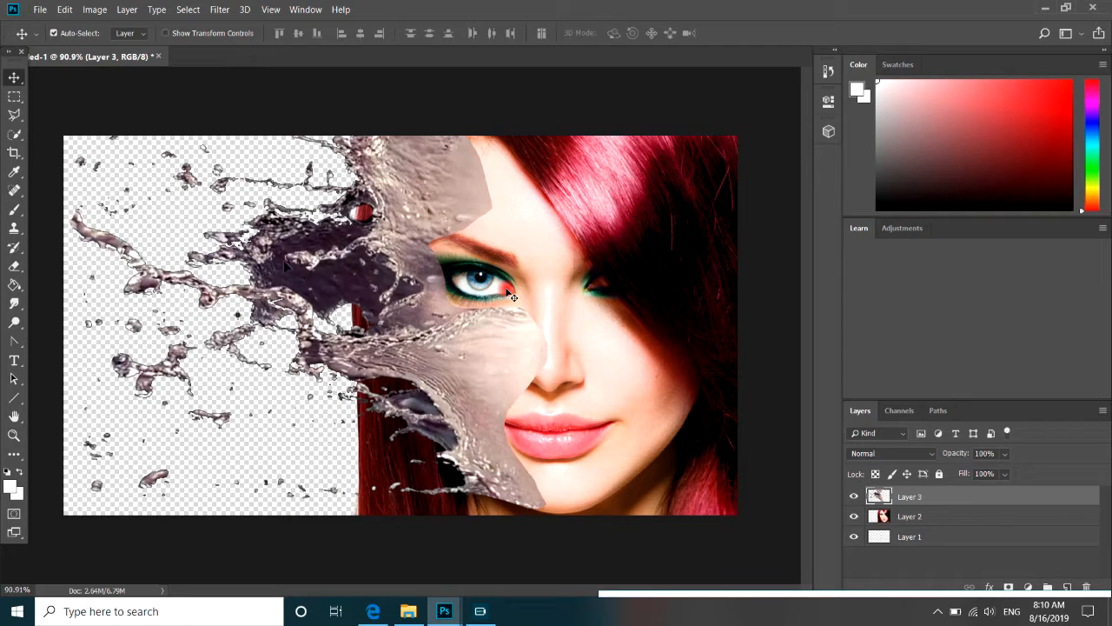
key("Up")
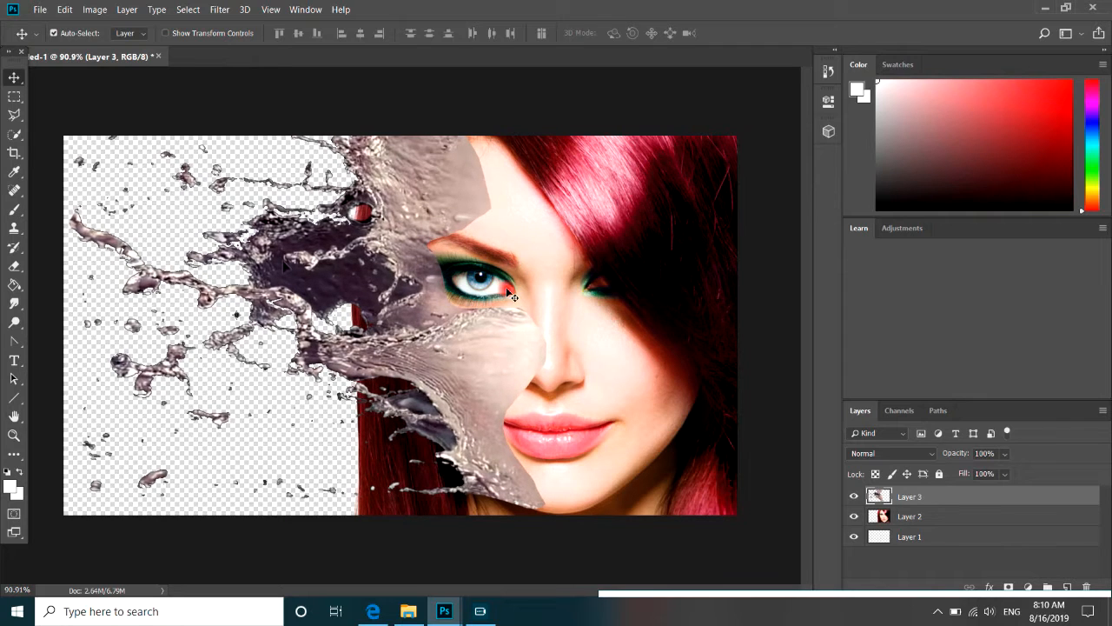
key("Right")
key("Right")
key("Right")
key("Right")
key("Right")
key("Right")
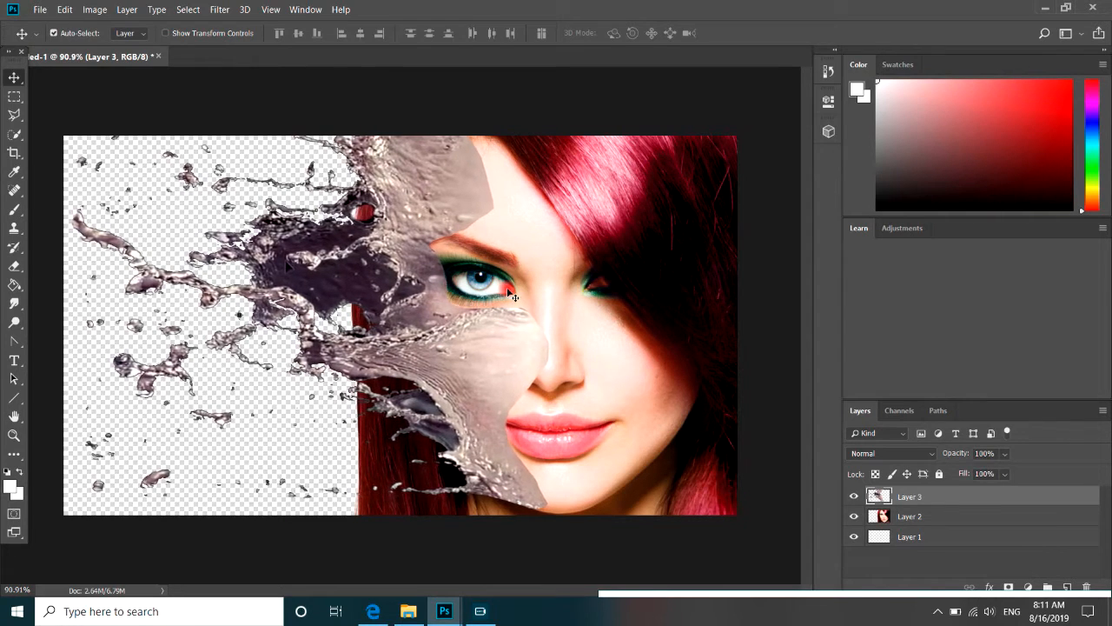
key("Right")
key("Right")
key("Right")
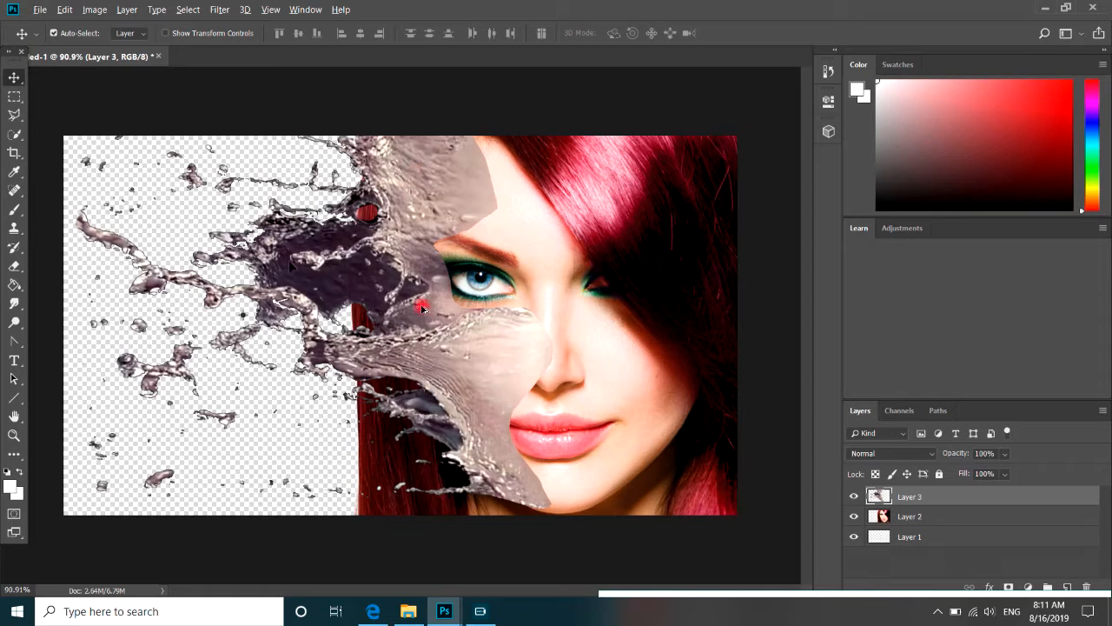
Set up the Eraser with a Soft Round brush, 50 px in size and 0% hardness
scroll(421, 302, "down", 2)
scroll(432, 309, "up", 2)
scroll(456, 315, "down", 1)
scroll(455, 315, "up", 1)
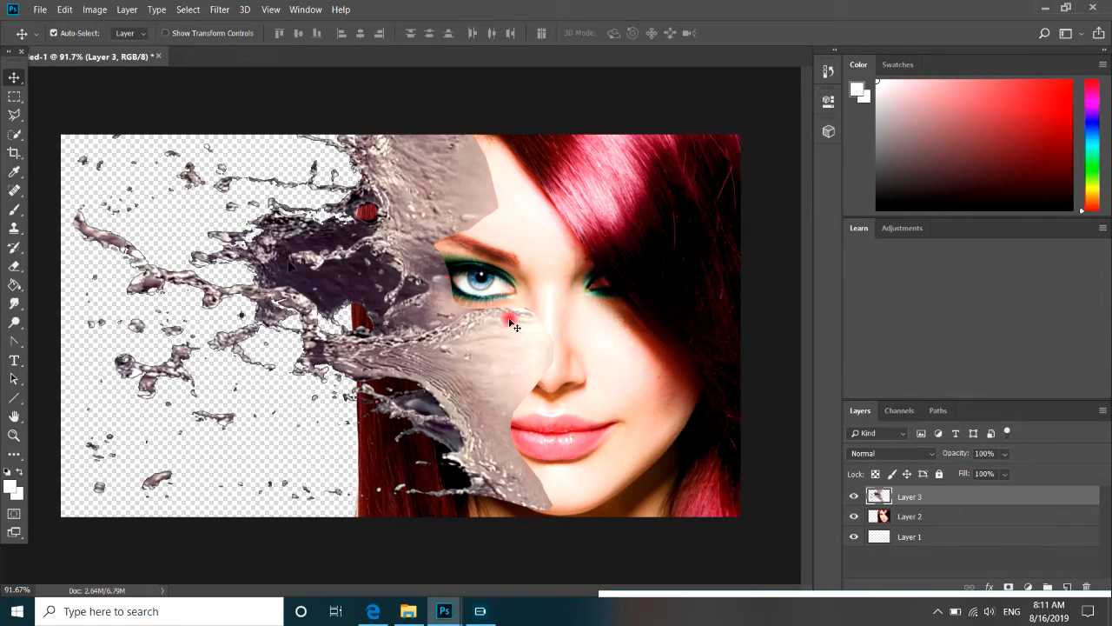
left_click(15, 267)
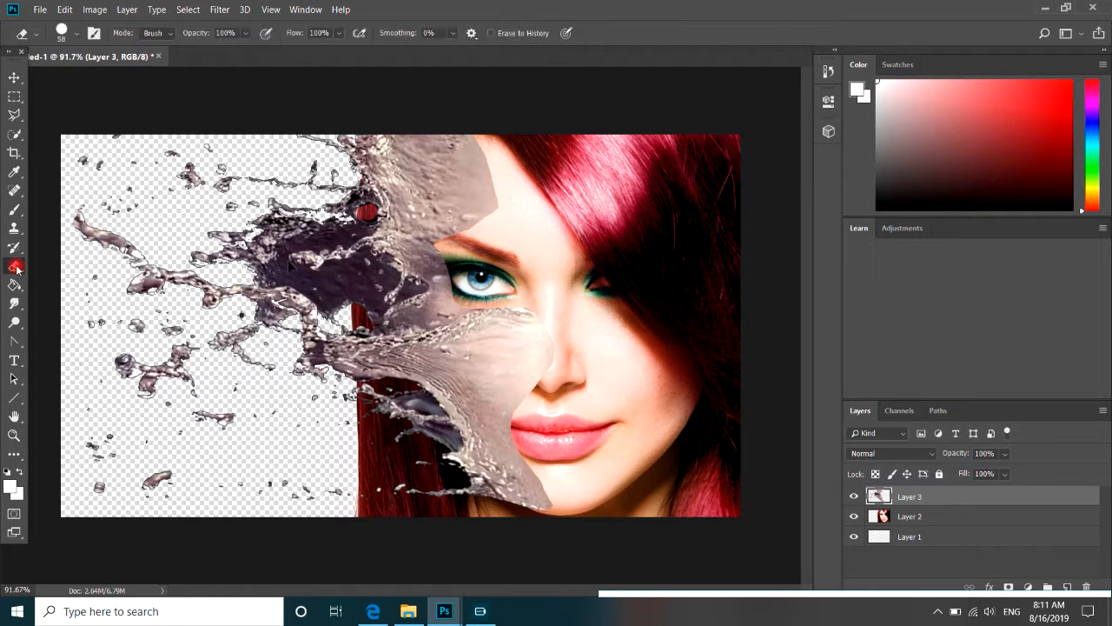
right_click(525, 212)
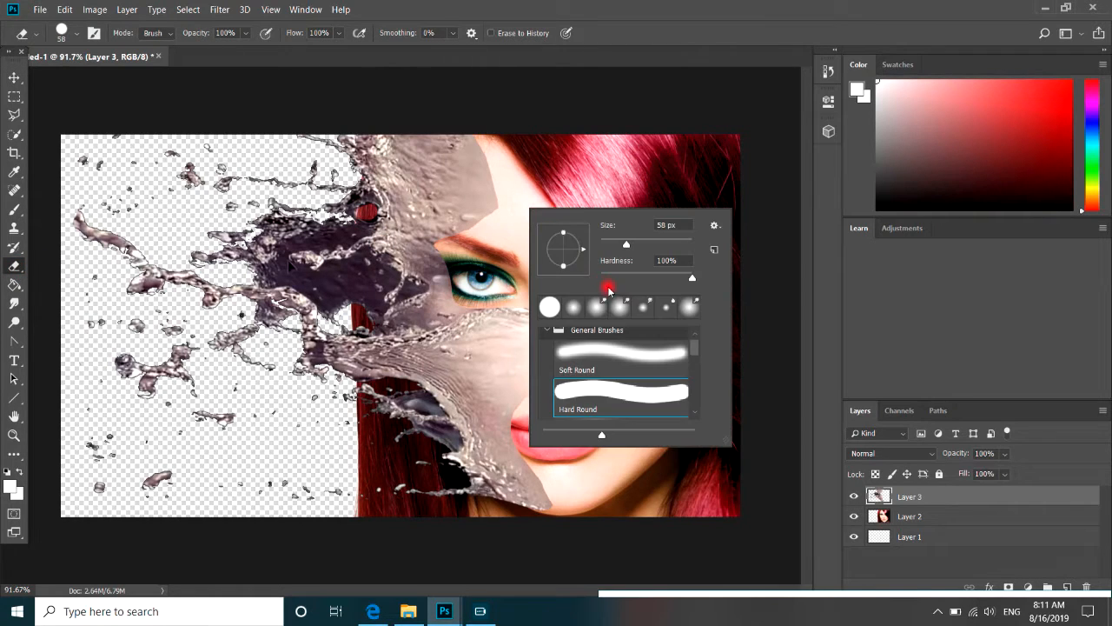
left_click(573, 308)
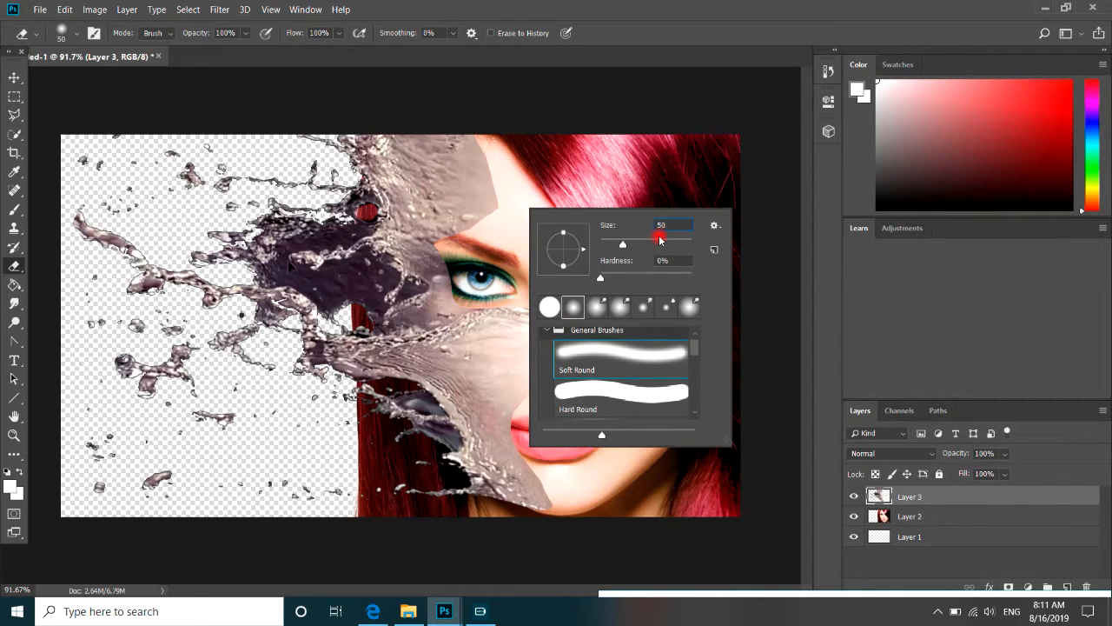
key("Return")
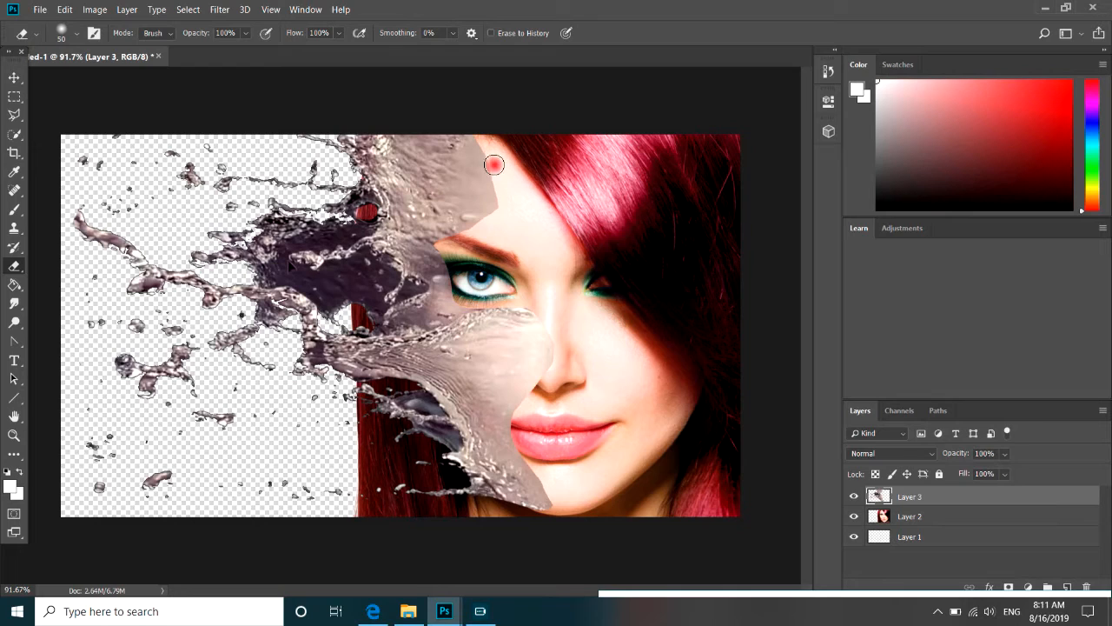
Softly erase the splash layer's hard edges on the forehead, around the visible eye and along the nose side of the cheek
mouse_move(505, 210)
left_mouse_down()
mouse_move(473, 130)
mouse_move(502, 188)
mouse_move(473, 231)
mouse_move(490, 220)
mouse_move(439, 246)
mouse_move(461, 295)
mouse_move(472, 290)
left_mouse_up()
scroll(472, 290, "up", 2)
scroll(472, 289, "up", 2)
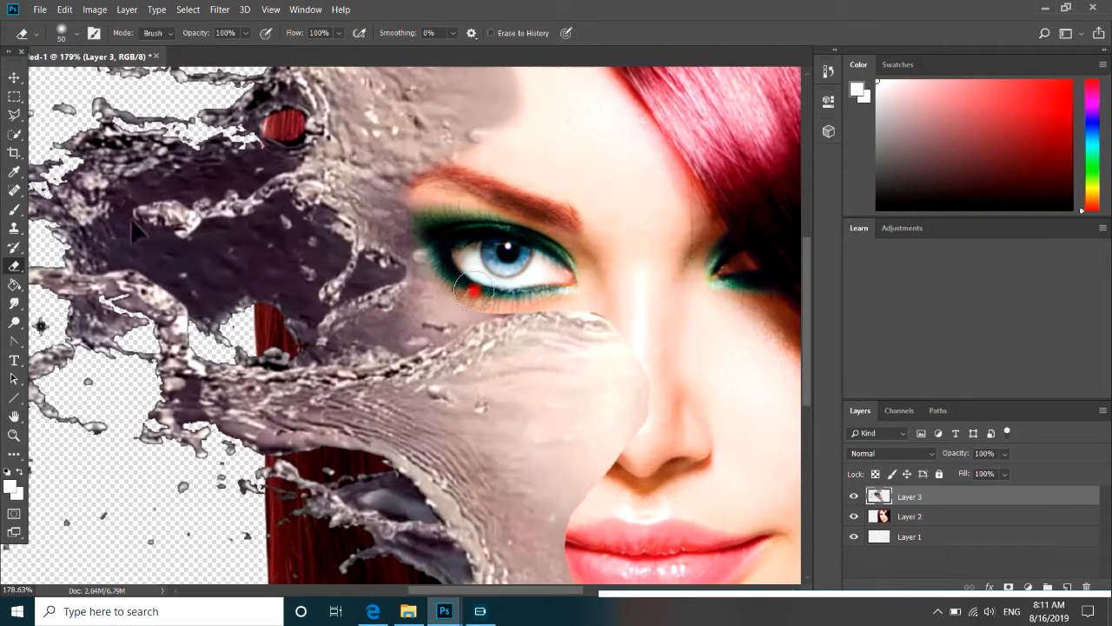
mouse_move(424, 227)
left_mouse_down()
mouse_move(441, 255)
mouse_move(420, 215)
mouse_move(431, 243)
mouse_move(415, 221)
mouse_move(408, 231)
mouse_move(439, 284)
mouse_move(466, 302)
mouse_move(437, 275)
mouse_move(503, 305)
mouse_move(471, 306)
mouse_move(619, 327)
mouse_move(648, 375)
left_mouse_up()
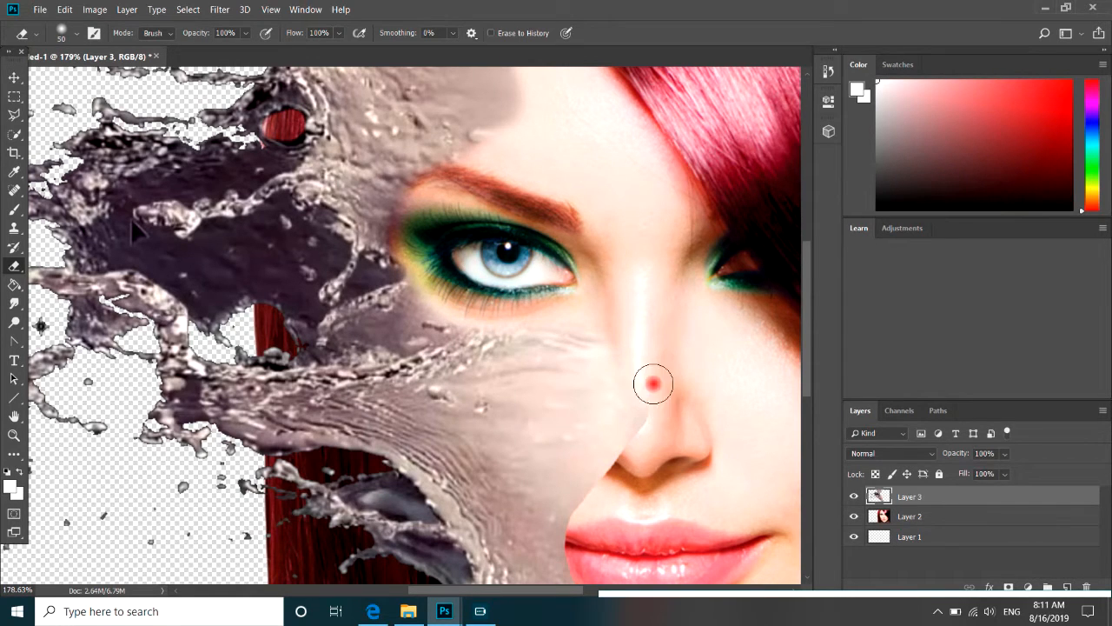
Softly erase the splash layer's edge beside the mouth and down to the chin so it blends into the skin
scroll(556, 348, "down", 2)
scroll(544, 404, "up", 2)
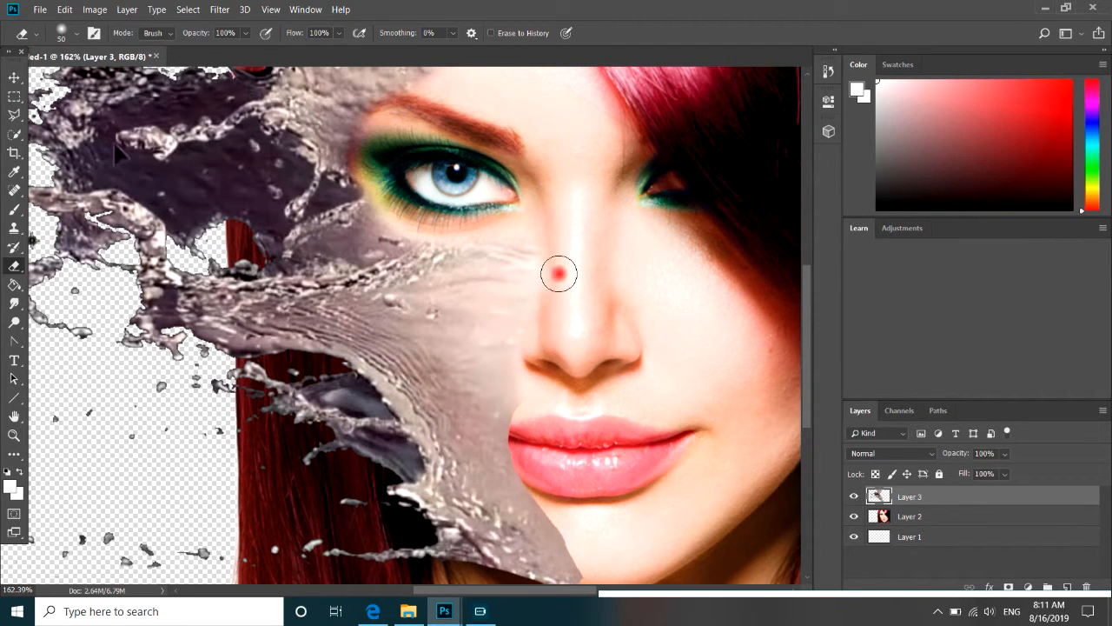
mouse_move(517, 476)
left_mouse_down()
mouse_move(510, 416)
mouse_move(513, 442)
mouse_move(569, 517)
left_mouse_up()
scroll(357, 311, "down", 3)
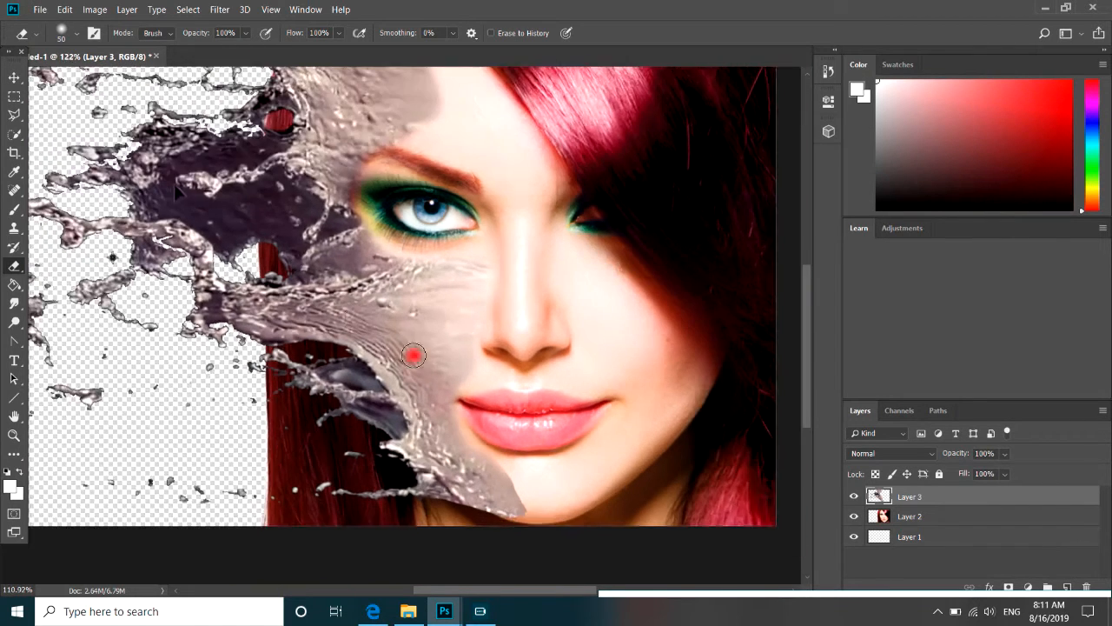
scroll(520, 489, "up", 3)
mouse_move(476, 428)
left_mouse_down()
mouse_move(496, 444)
mouse_move(489, 437)
mouse_move(519, 502)
left_mouse_up()
scroll(521, 403, "down", 2)
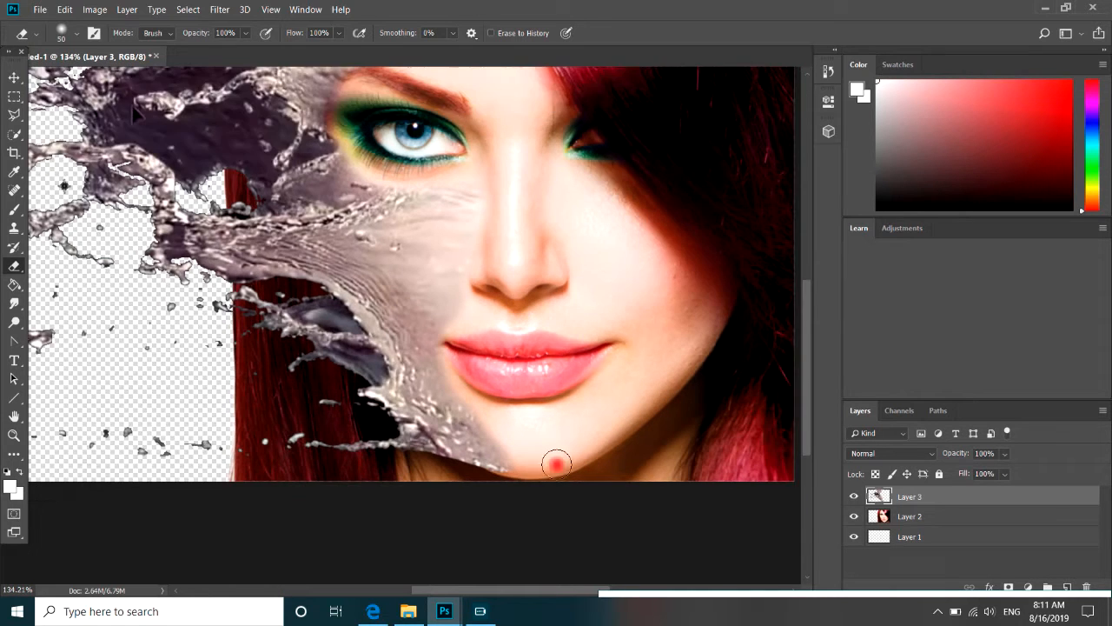
scroll(556, 462, "up", 3)
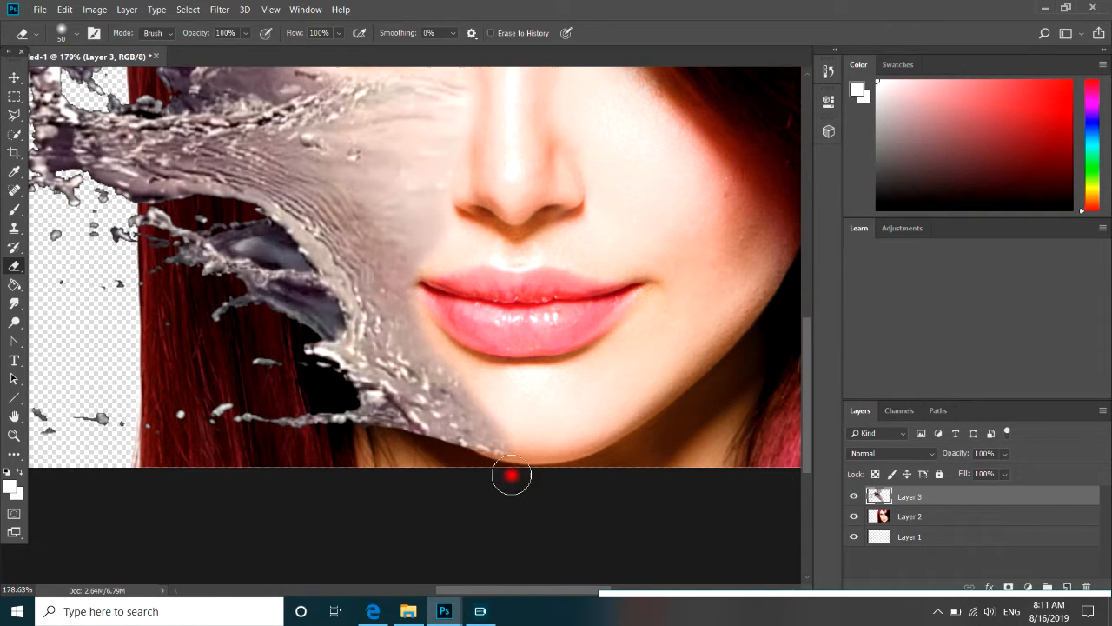
scroll(530, 405, "down", 4)
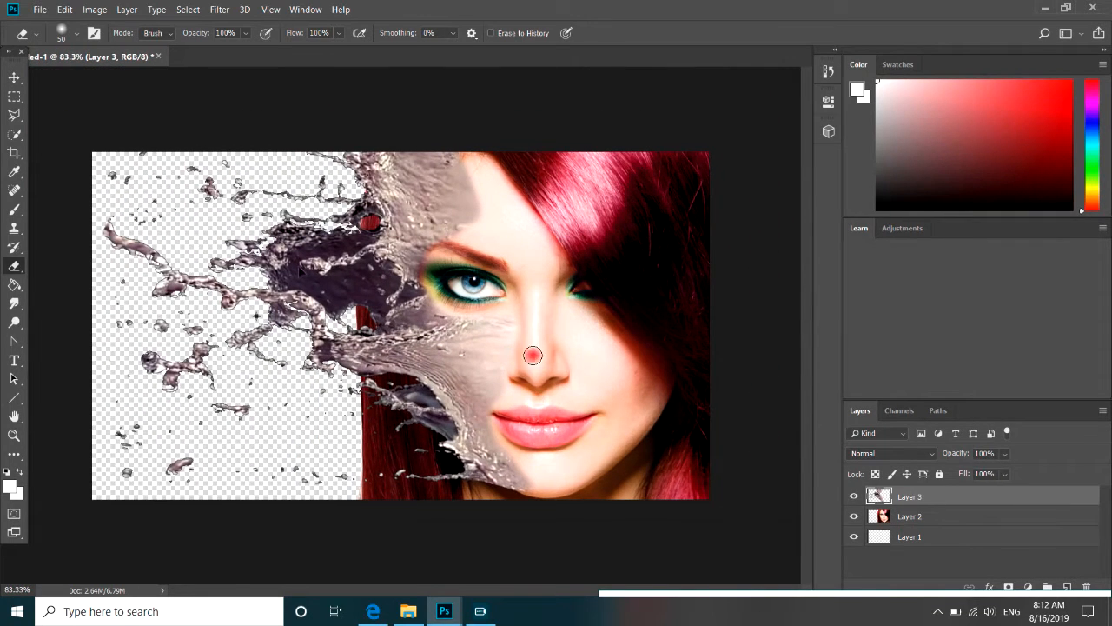
scroll(509, 295, "down", 2)
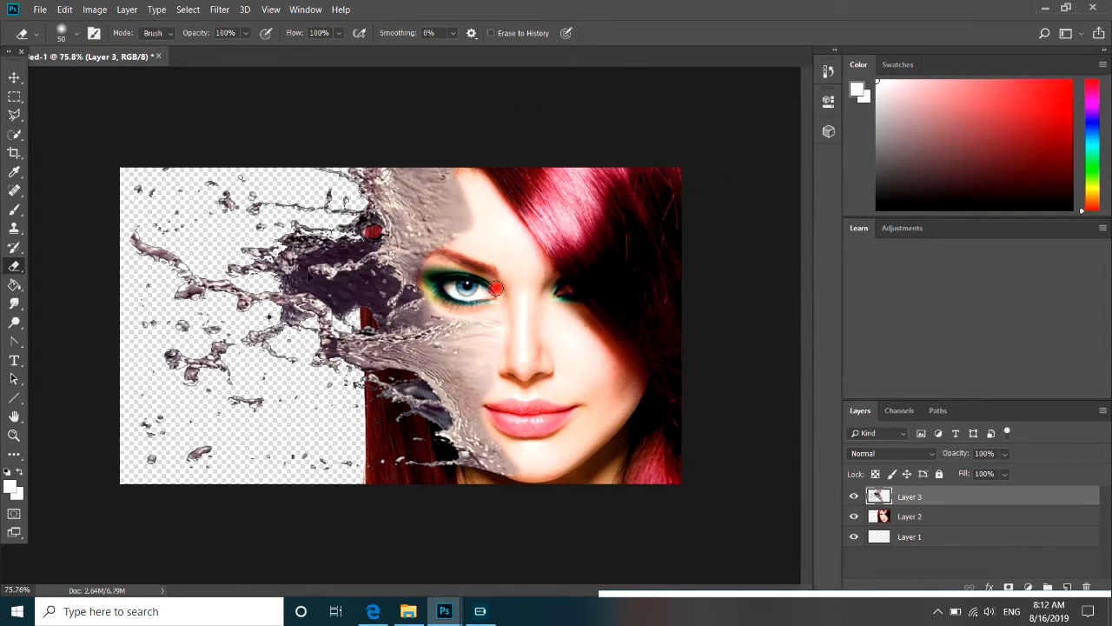
scroll(508, 309, "down", 2)
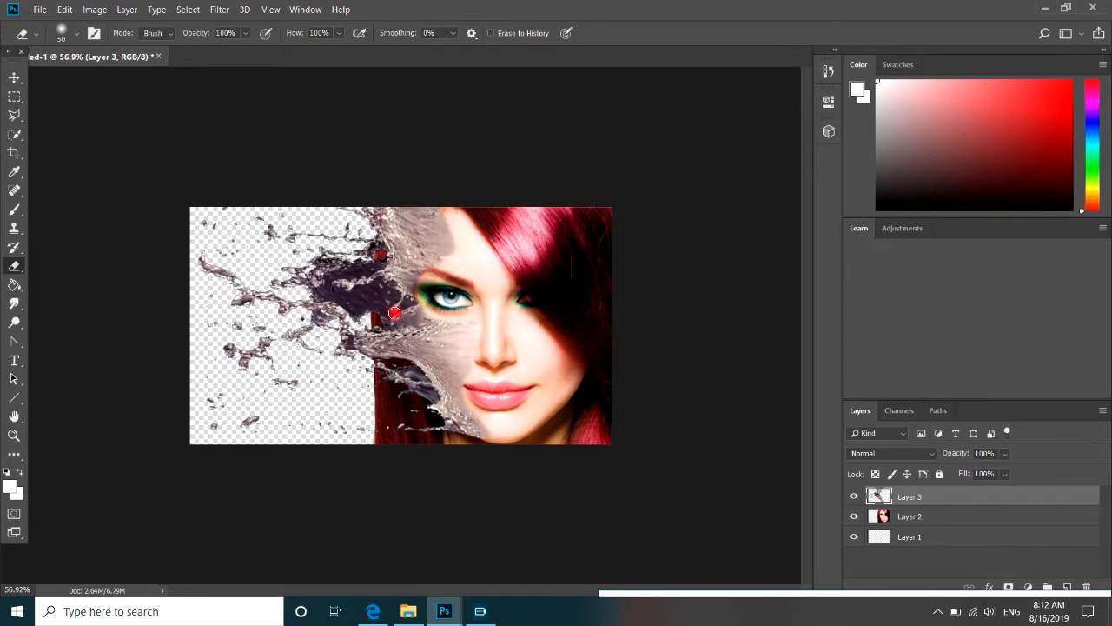
scroll(399, 313, "up", 2)
scroll(409, 319, "down", 1)
scroll(409, 320, "up", 1)
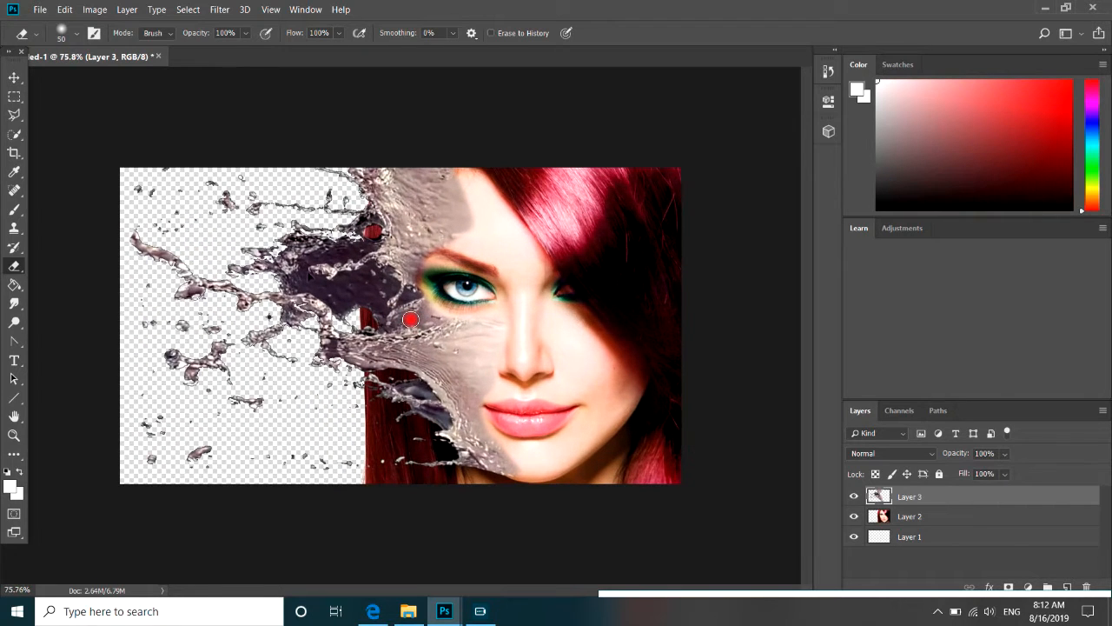
scroll(410, 320, "up", 1)
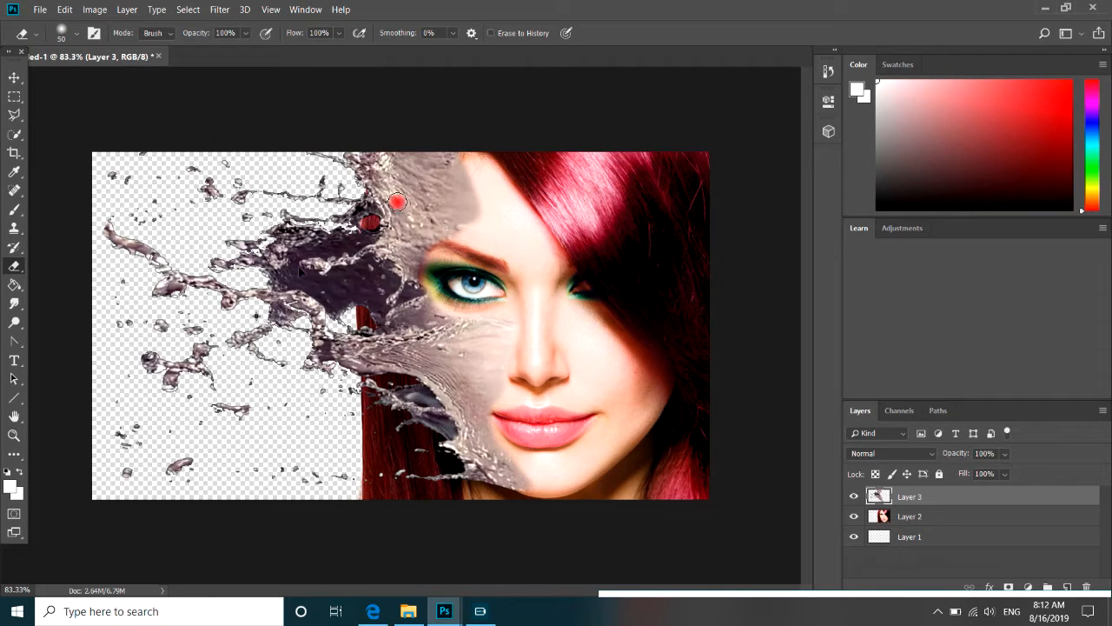
Place a Solid Color fill layer in muted red a75757 behind the portrait, at the bottom of the layer stack
left_click(14, 77)
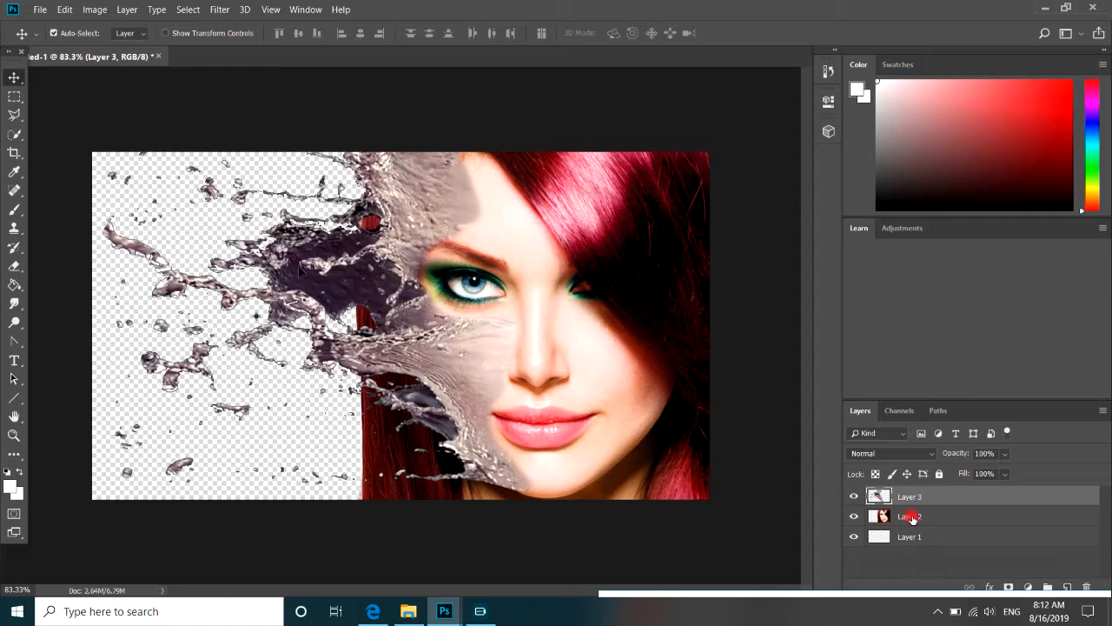
left_click(921, 539)
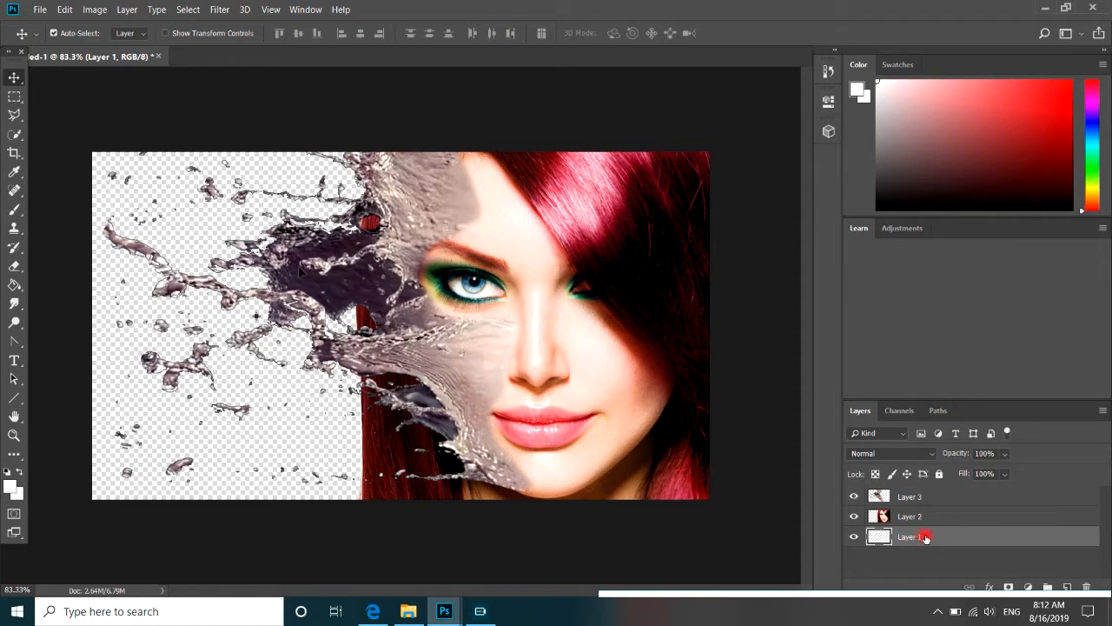
left_click(1028, 587)
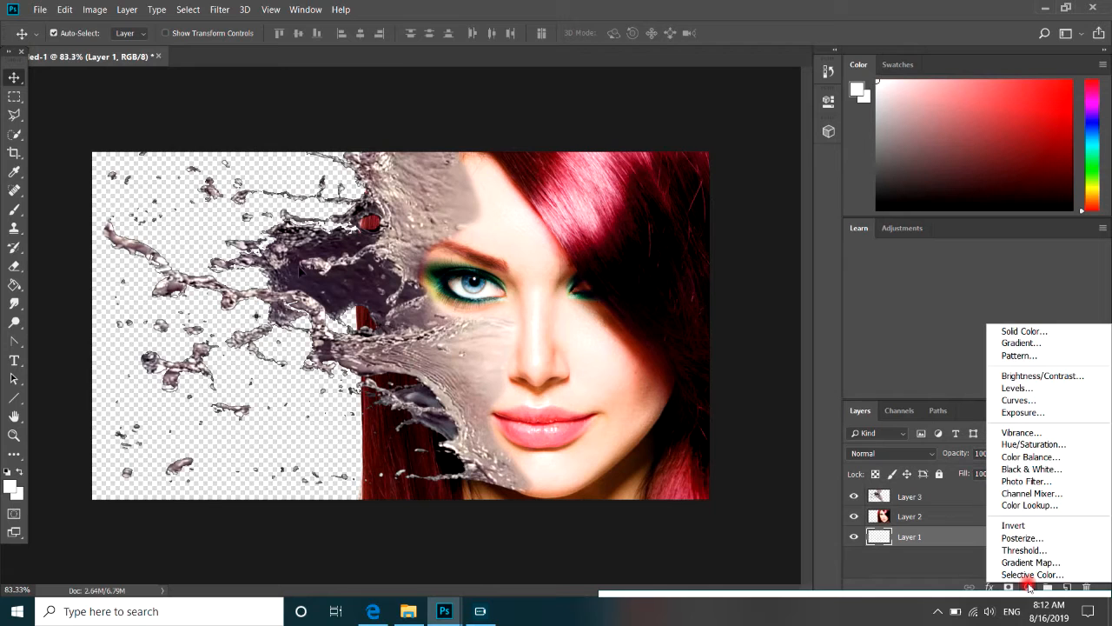
left_click(1006, 328)
mouse_move(747, 238)
left_mouse_down()
mouse_move(761, 209)
mouse_move(711, 212)
left_mouse_up()
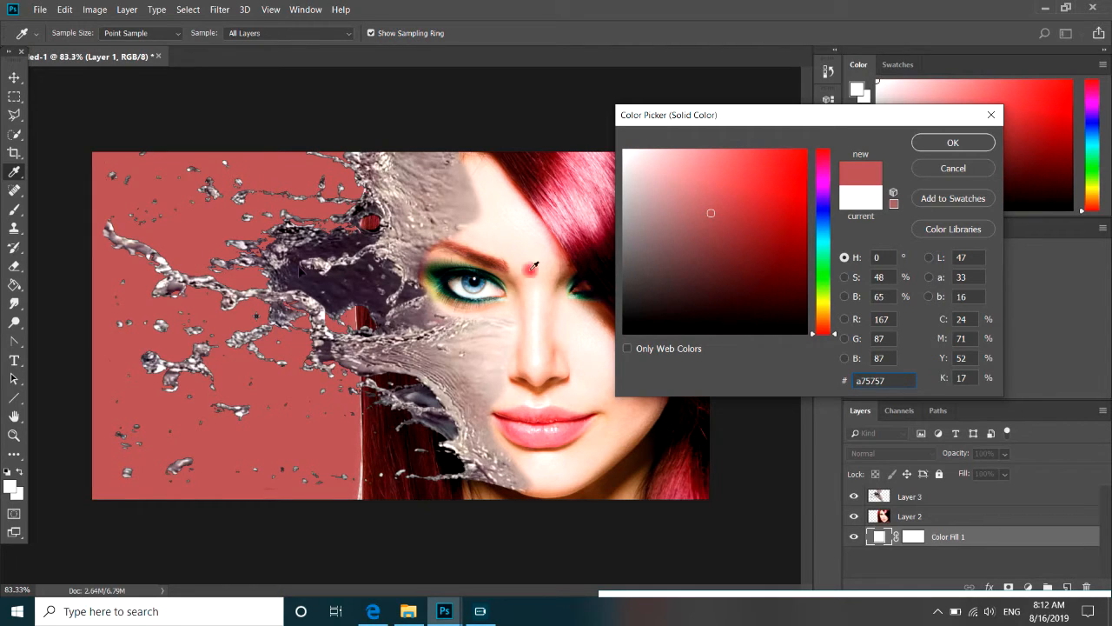
left_click(942, 145)
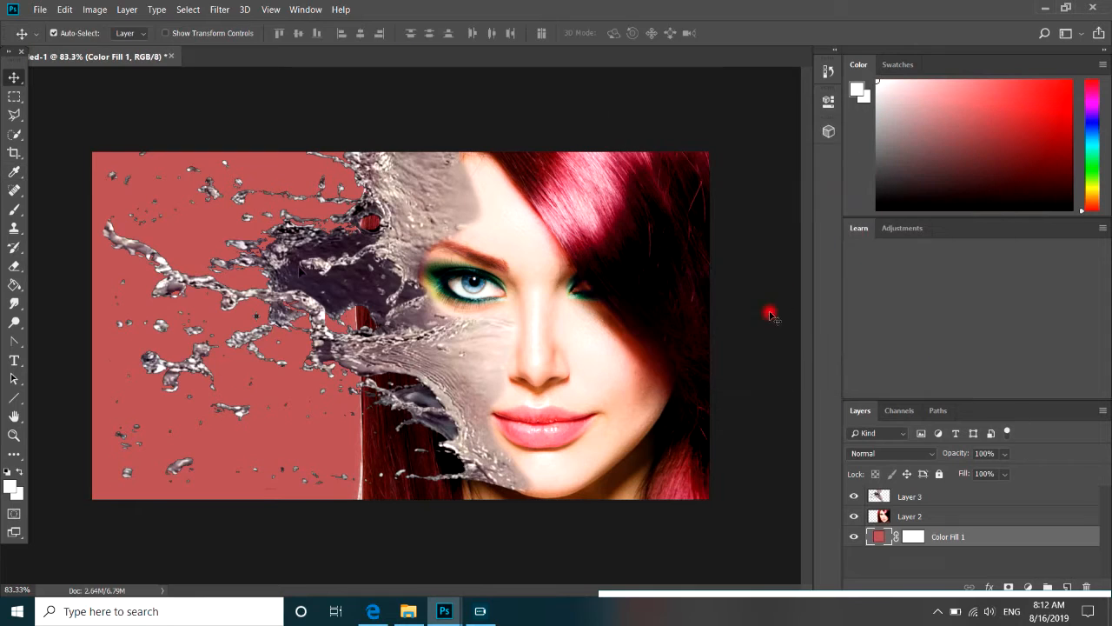
Select the portrait layer, Layer 2, and set the Eraser to a Hard Round brush of 31 px with 100% hardness
left_click(912, 517)
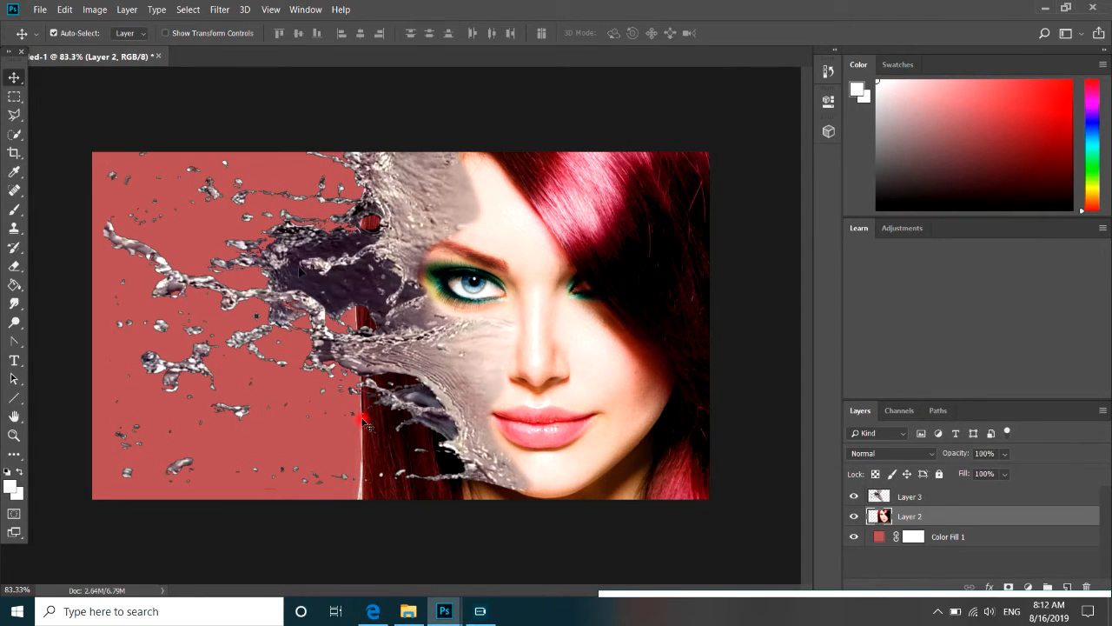
scroll(360, 508, "up", 3)
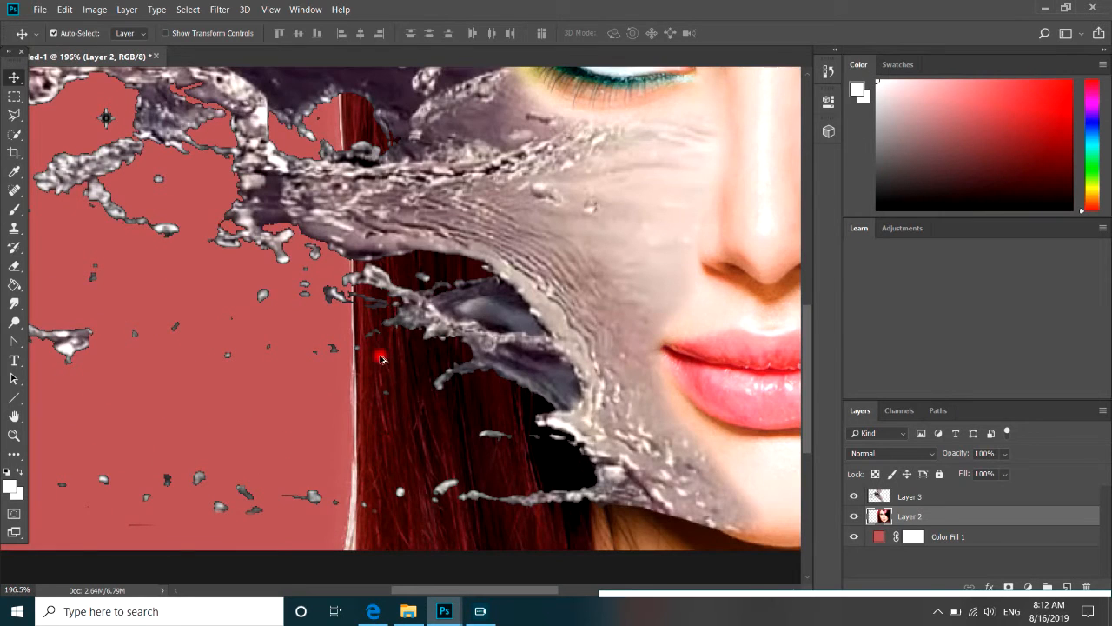
scroll(346, 508, "up", 1)
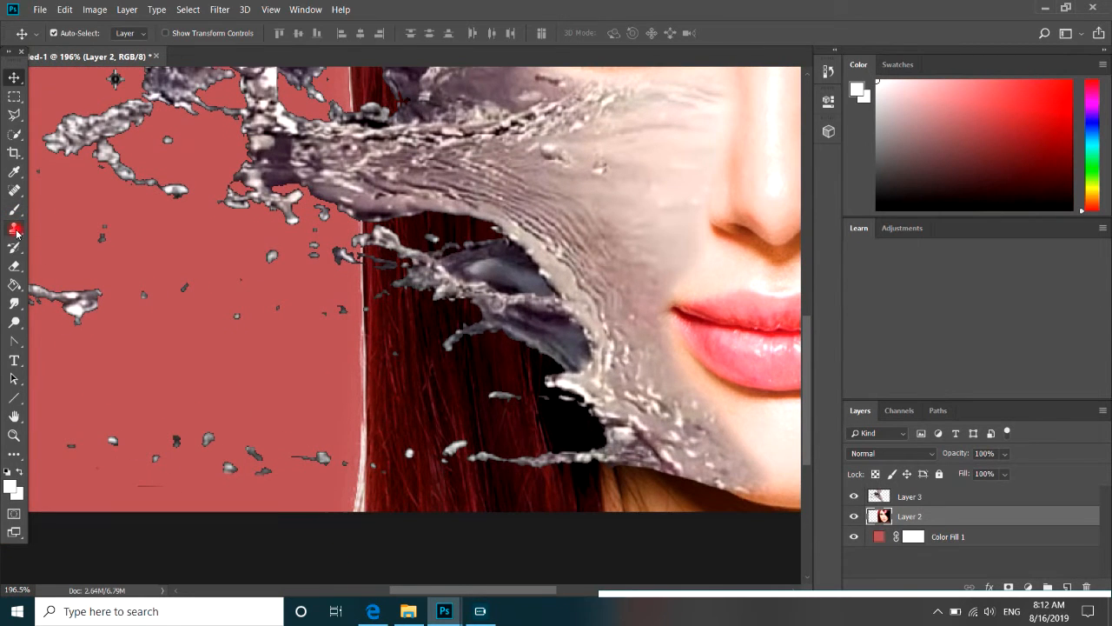
left_click(15, 269)
right_click(304, 323)
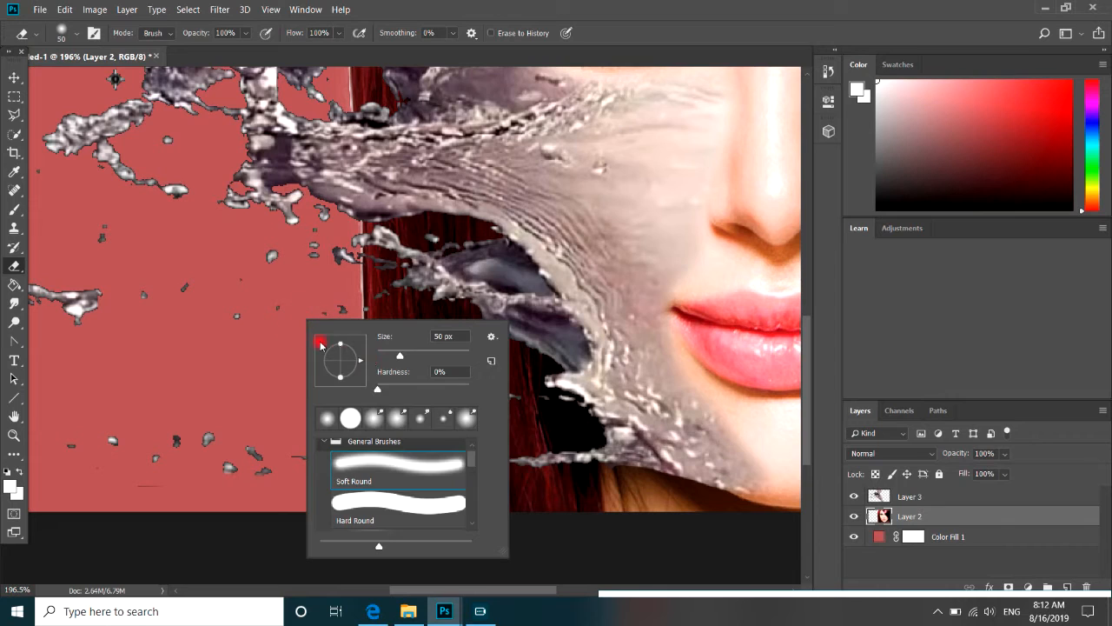
left_click(366, 501)
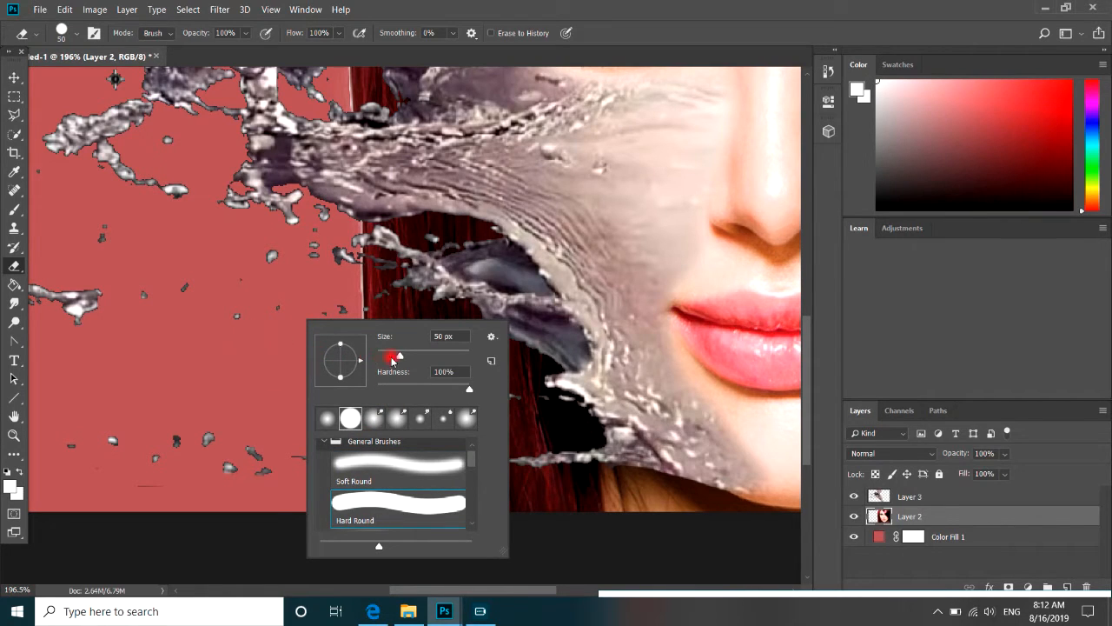
left_click(339, 286)
Erase the white fringe along the hair's outer edge, including the part in the gap between the splash strands
left_click_drag(349, 286, 347, 519)
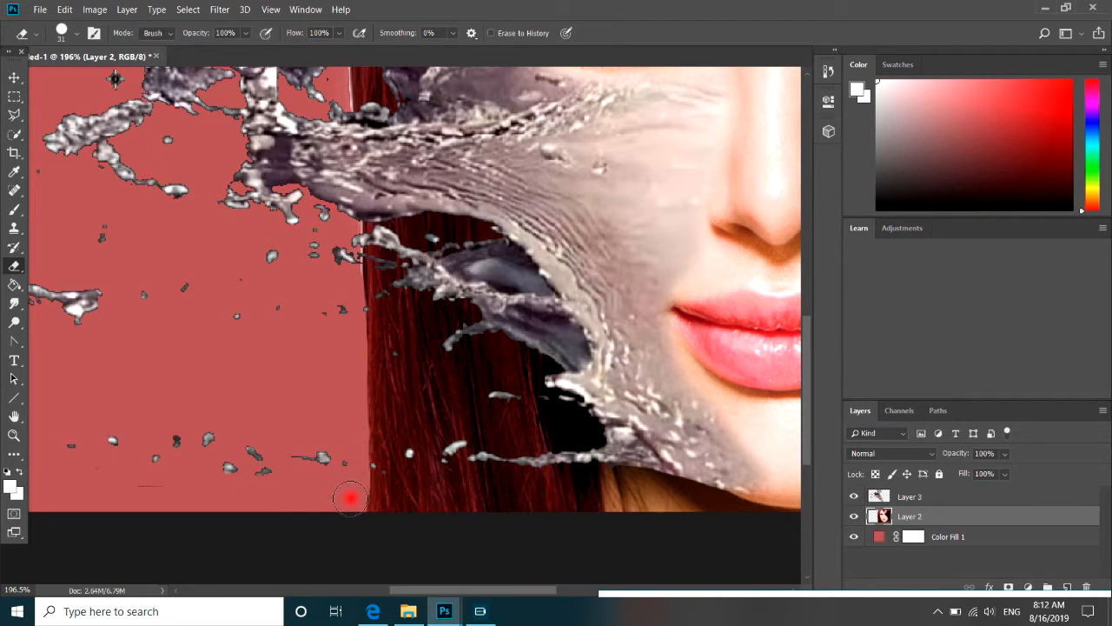
scroll(283, 436, "down", 2)
scroll(307, 185, "up", 4)
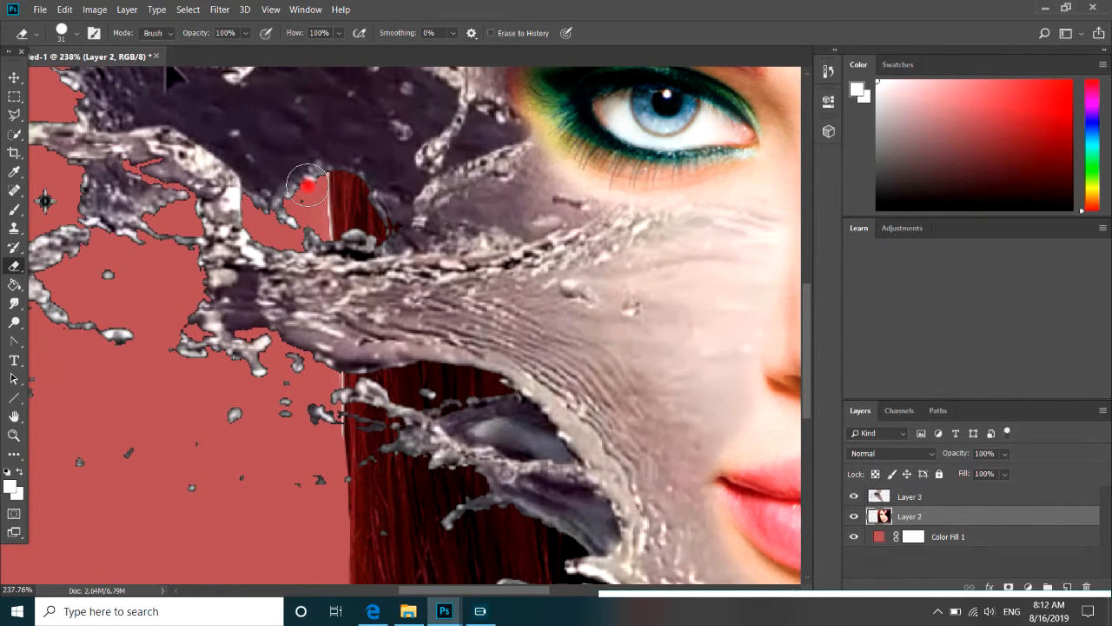
mouse_move(307, 185)
left_mouse_down()
mouse_move(306, 173)
mouse_move(311, 240)
left_mouse_up()
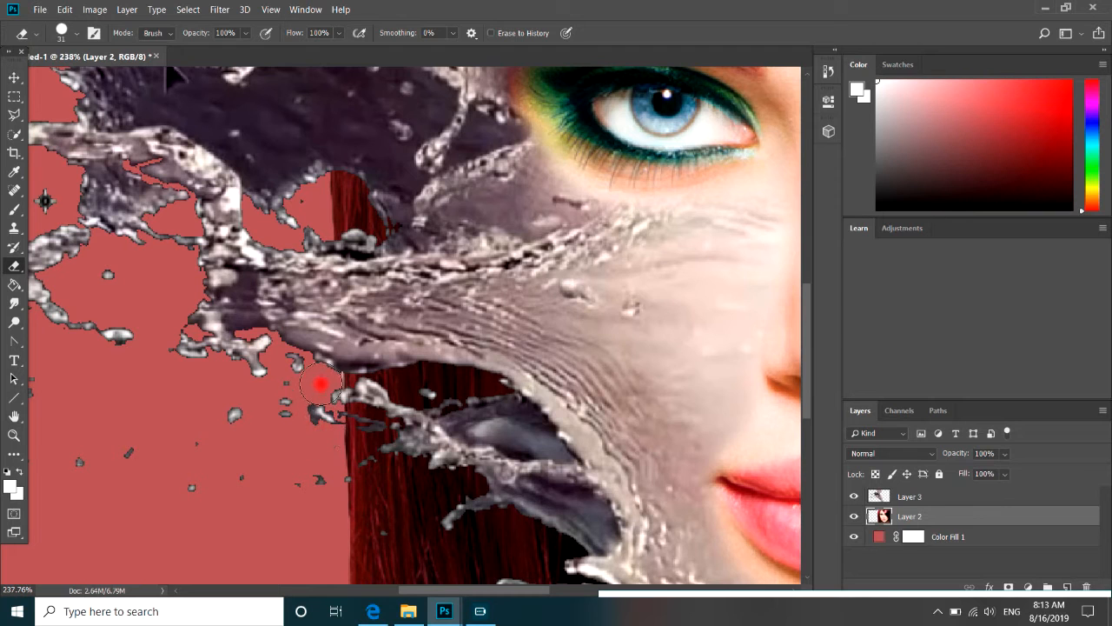
scroll(307, 326, "down", 5)
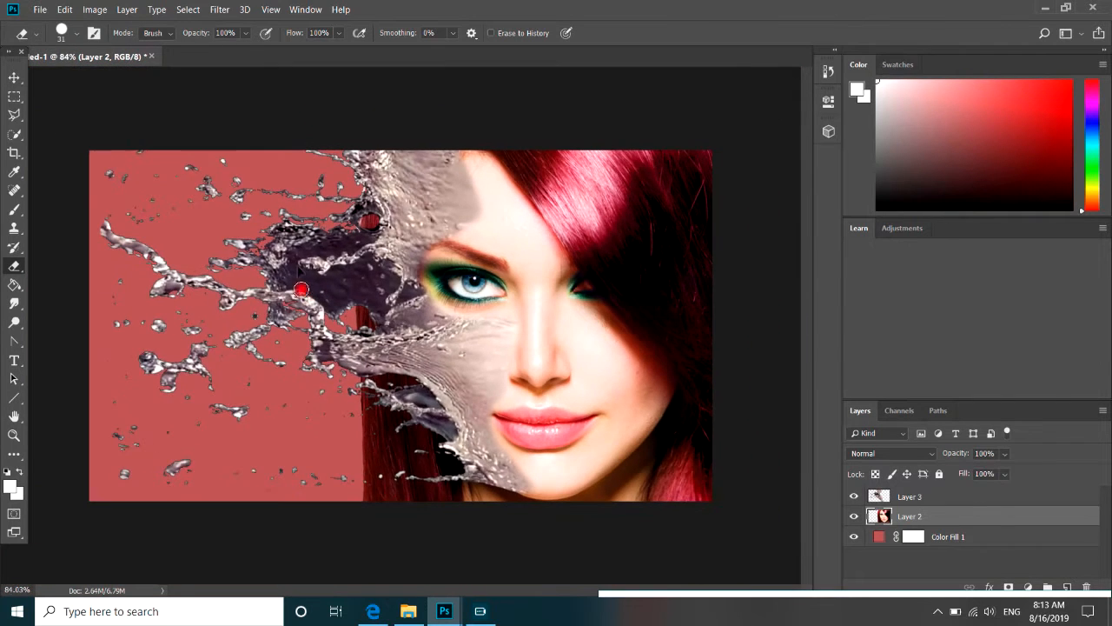
Raise the saturation of the splash layer, Layer 3, with a Hue/Saturation adjustment, keeping the Master range
scroll(370, 472, "down", 1)
scroll(373, 452, "up", 4)
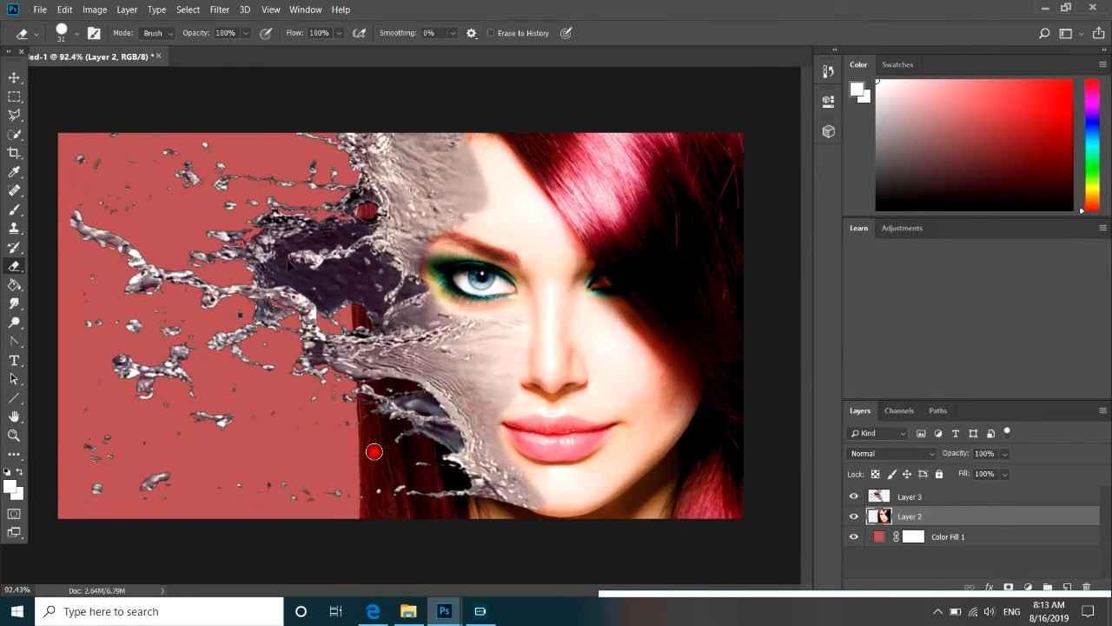
scroll(374, 443, "down", 3)
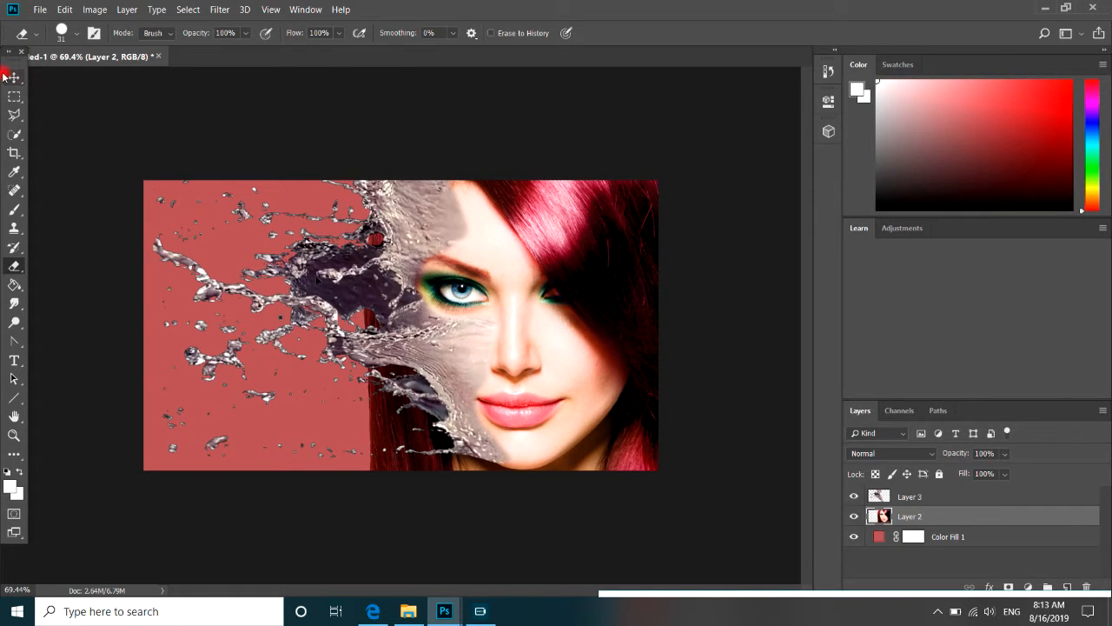
left_click(14, 77)
left_click(908, 497)
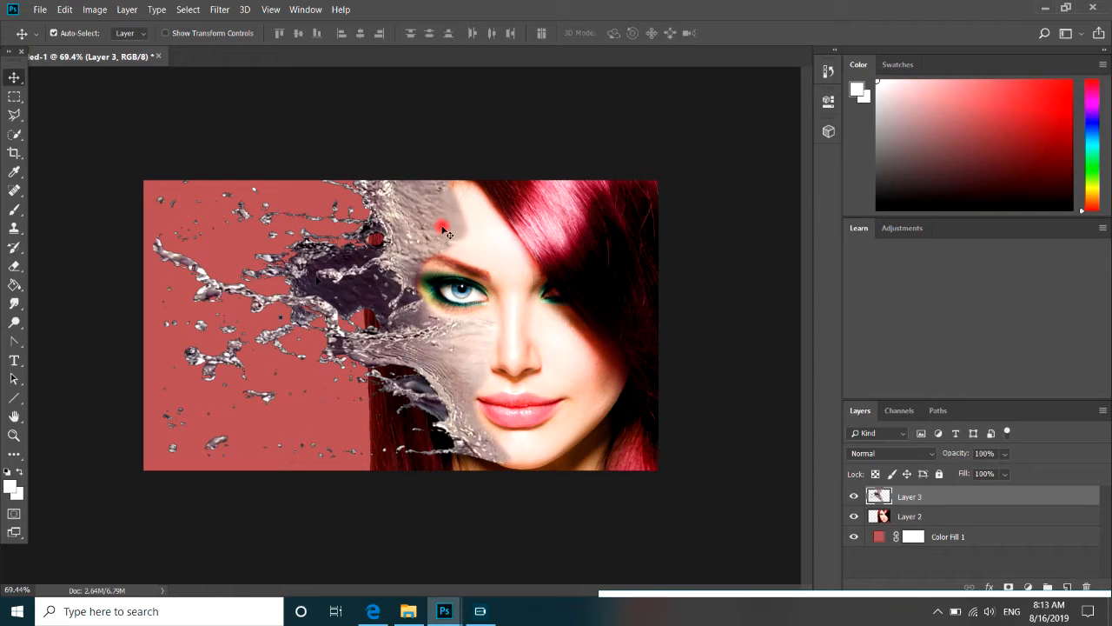
left_click(92, 10)
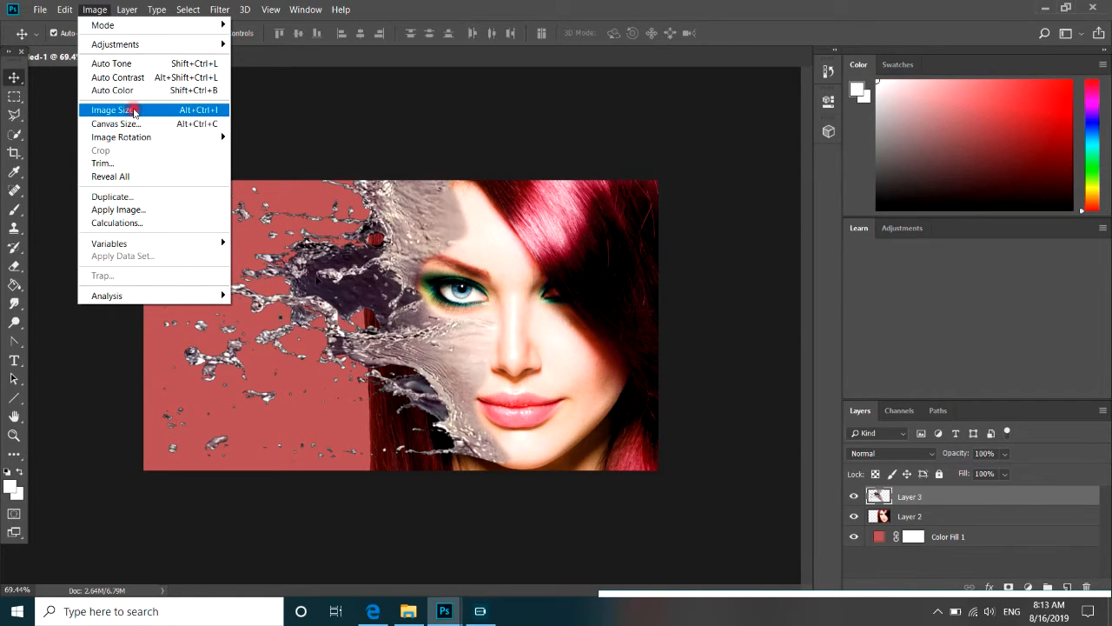
mouse_move(147, 44)
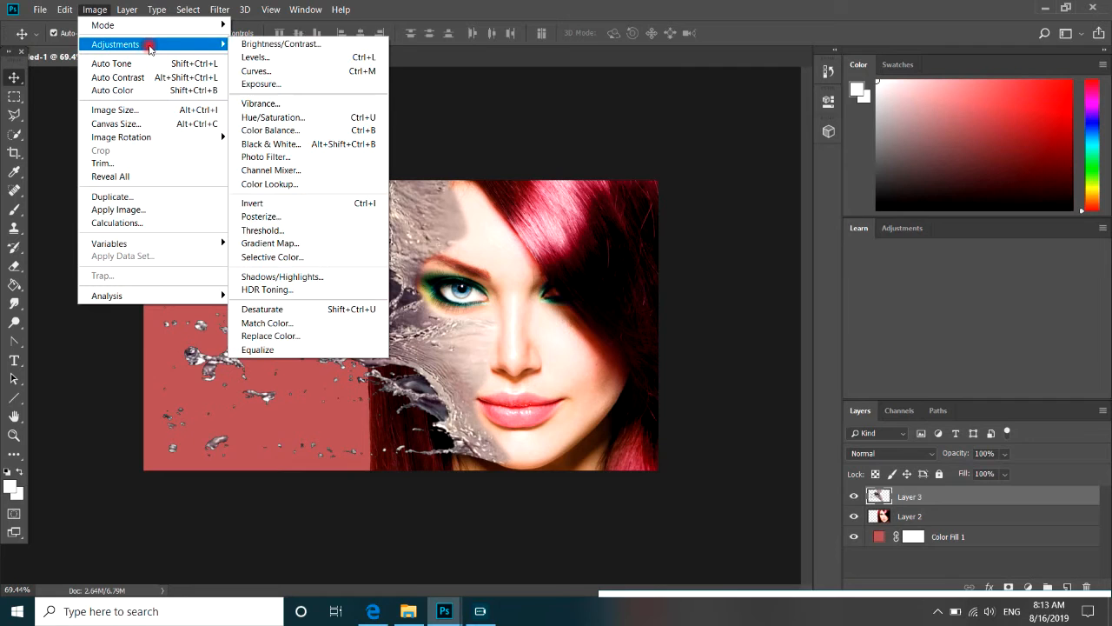
left_click(303, 118)
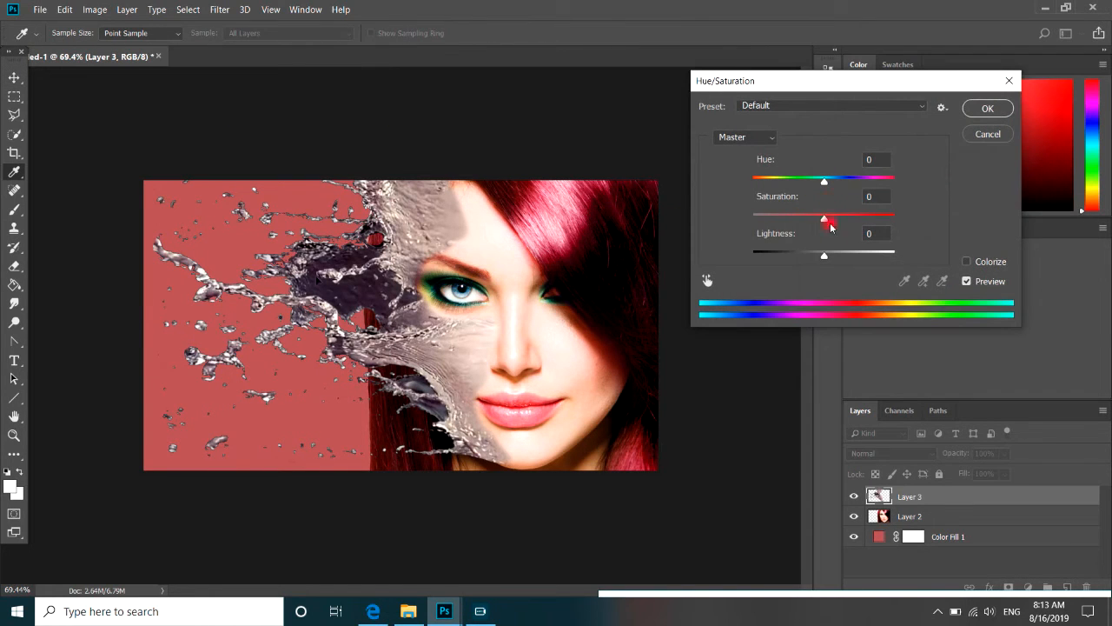
left_click_drag(824, 223, 837, 225)
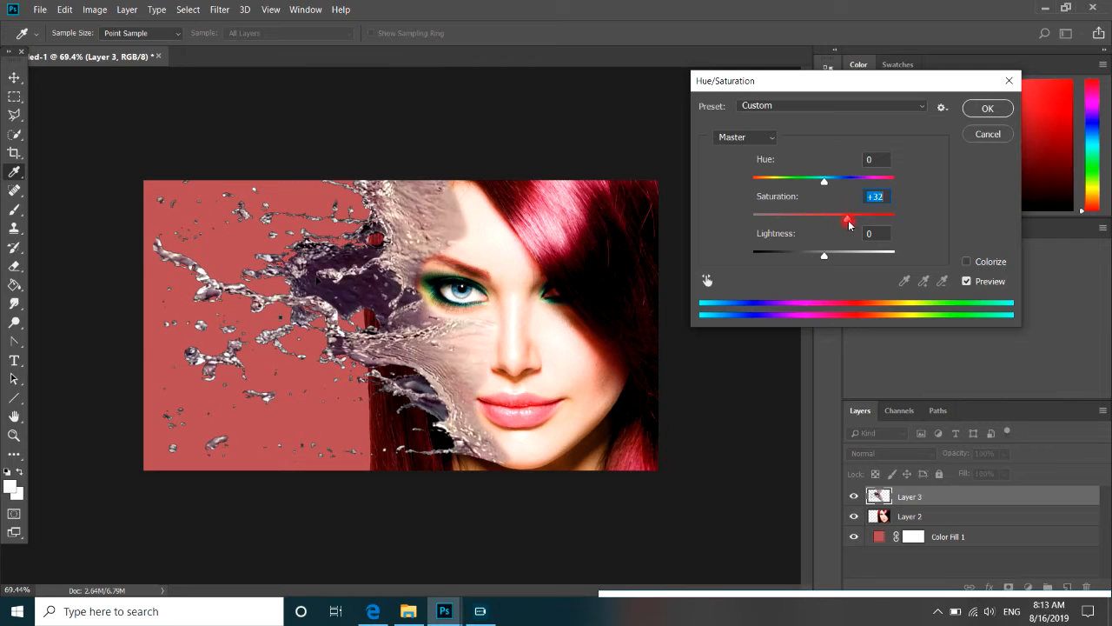
mouse_move(862, 219)
left_mouse_down()
mouse_move(876, 221)
mouse_move(854, 220)
left_mouse_up()
left_click_drag(825, 185, 825, 187)
mouse_move(826, 258)
left_mouse_down()
mouse_move(837, 253)
mouse_move(822, 253)
left_mouse_up()
left_click(982, 109)
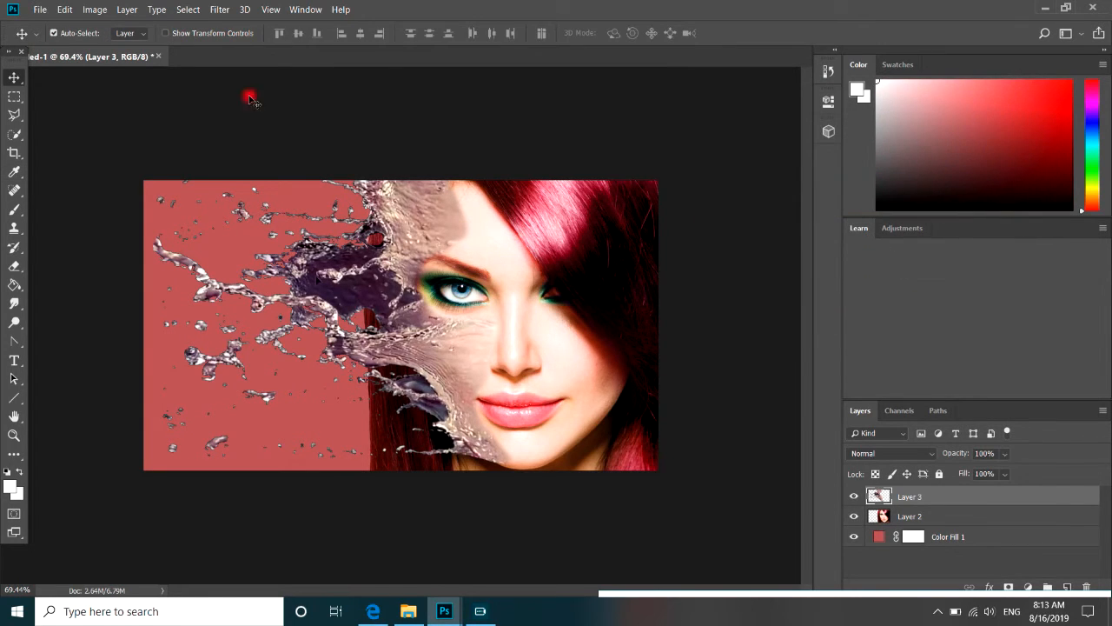
Shift the splash layer's midtones toward yellow with a Color Balance adjustment, preserving luminosity
left_click(96, 10)
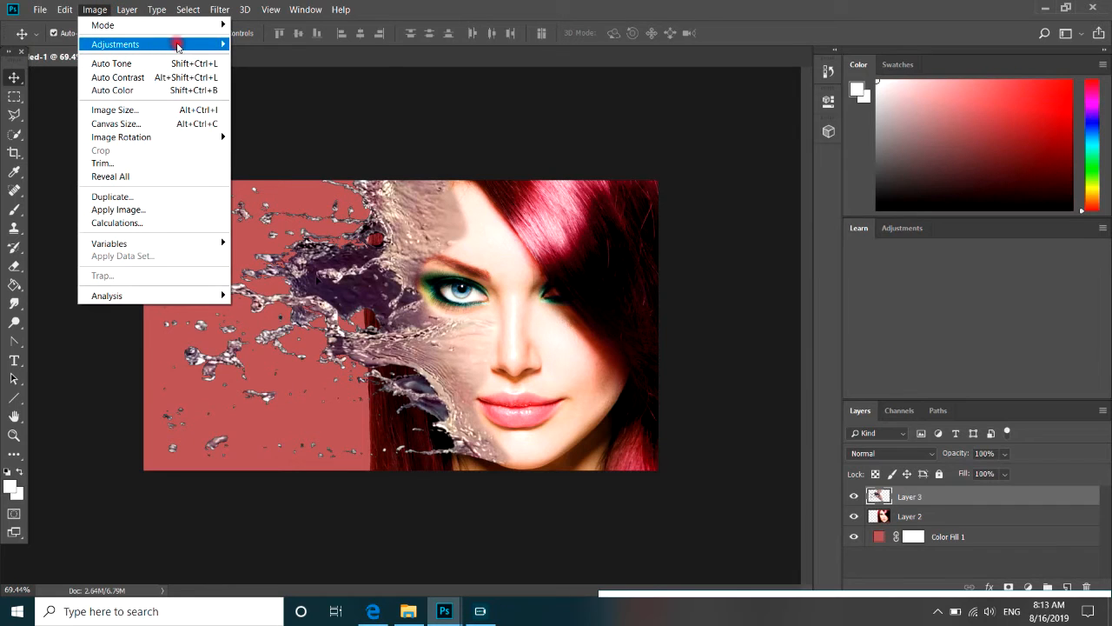
mouse_move(178, 43)
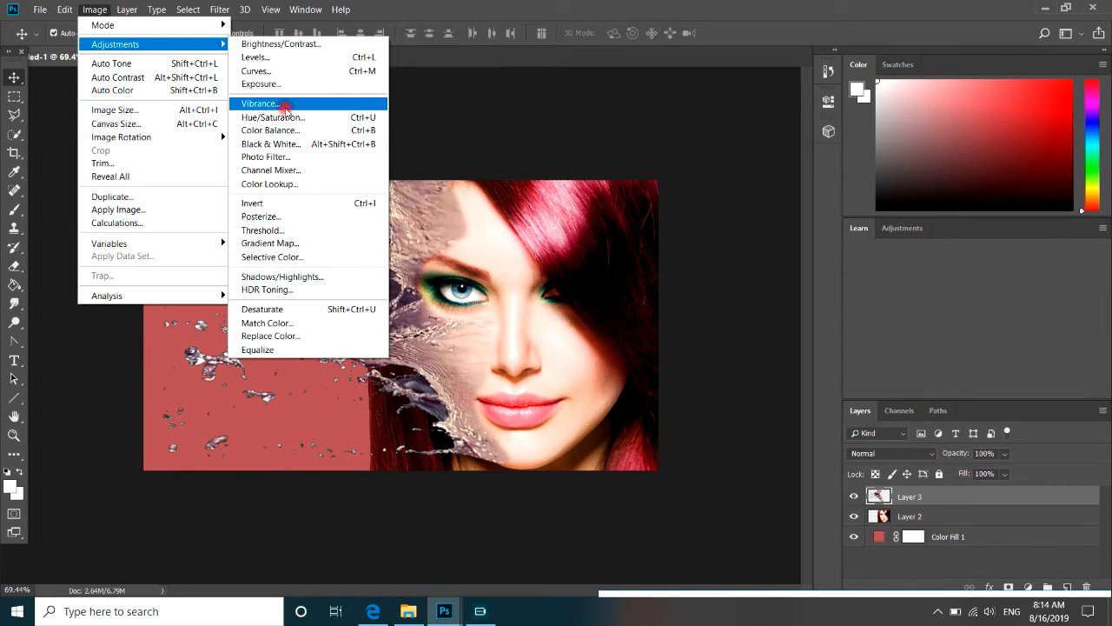
left_click(285, 130)
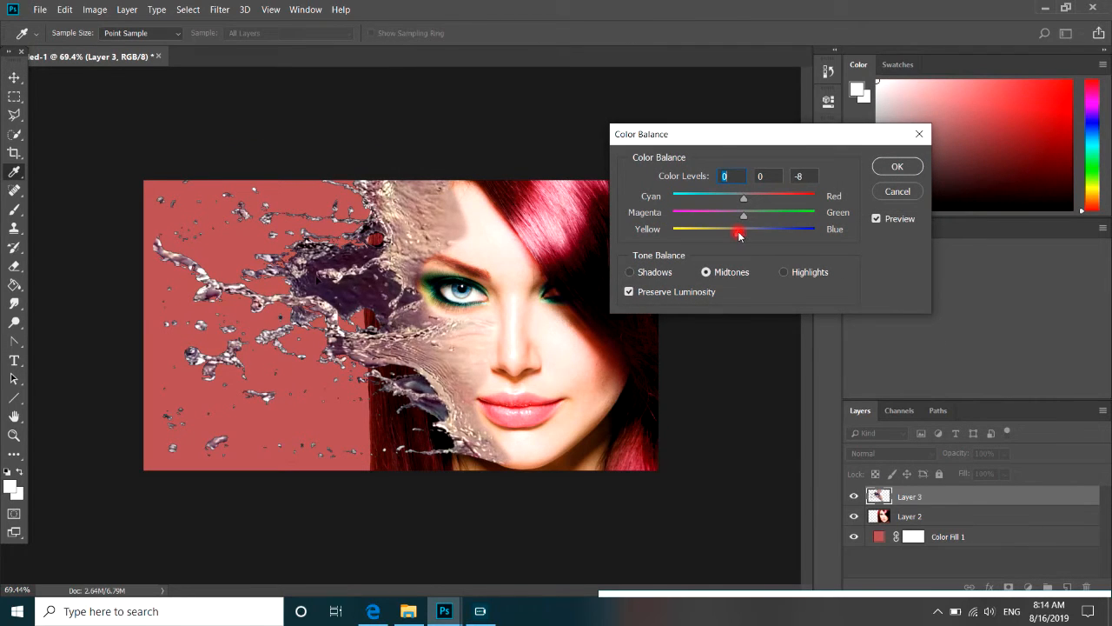
left_click_drag(755, 237, 726, 236)
left_click(743, 217)
left_click(896, 166)
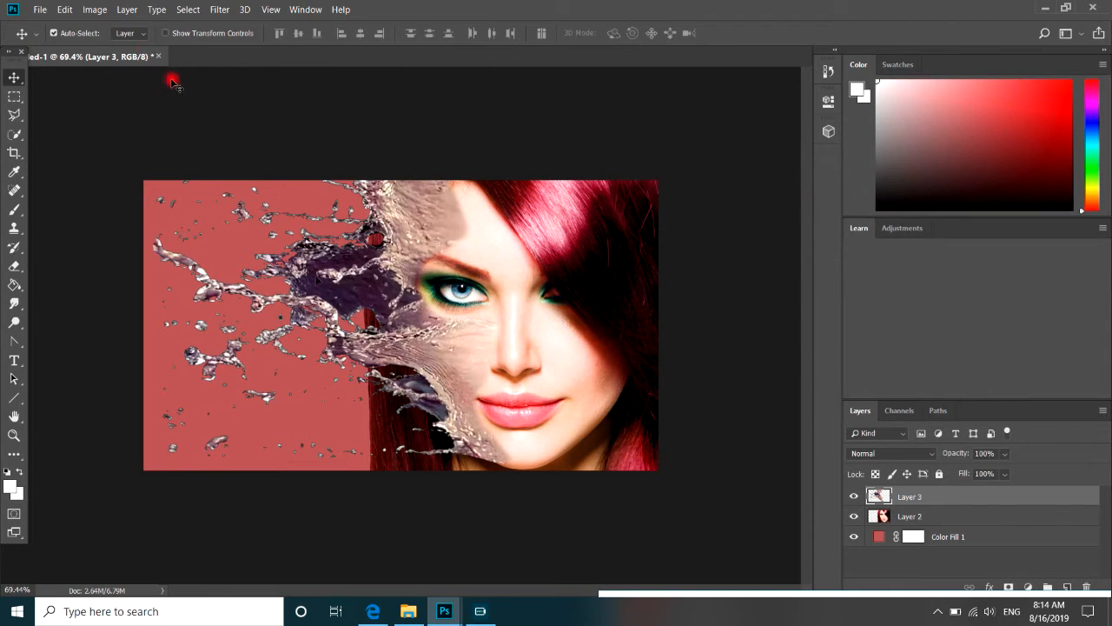
Apply a Brightness/Contrast adjustment to the splash layer with brightness 18 and contrast about 13
left_click(96, 11)
mouse_move(128, 44)
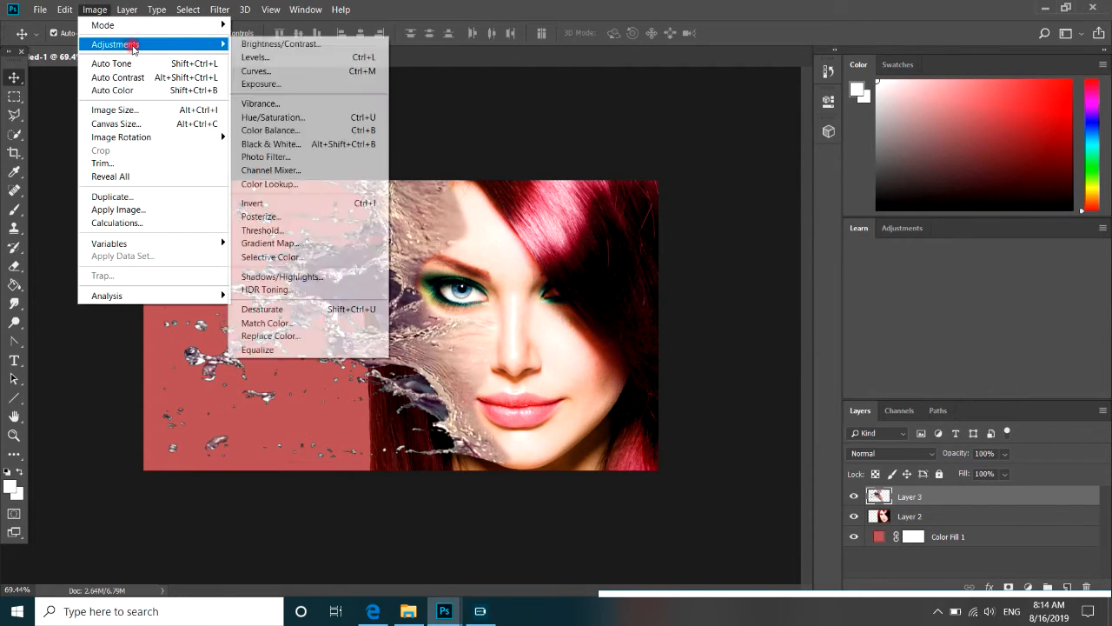
left_click(278, 45)
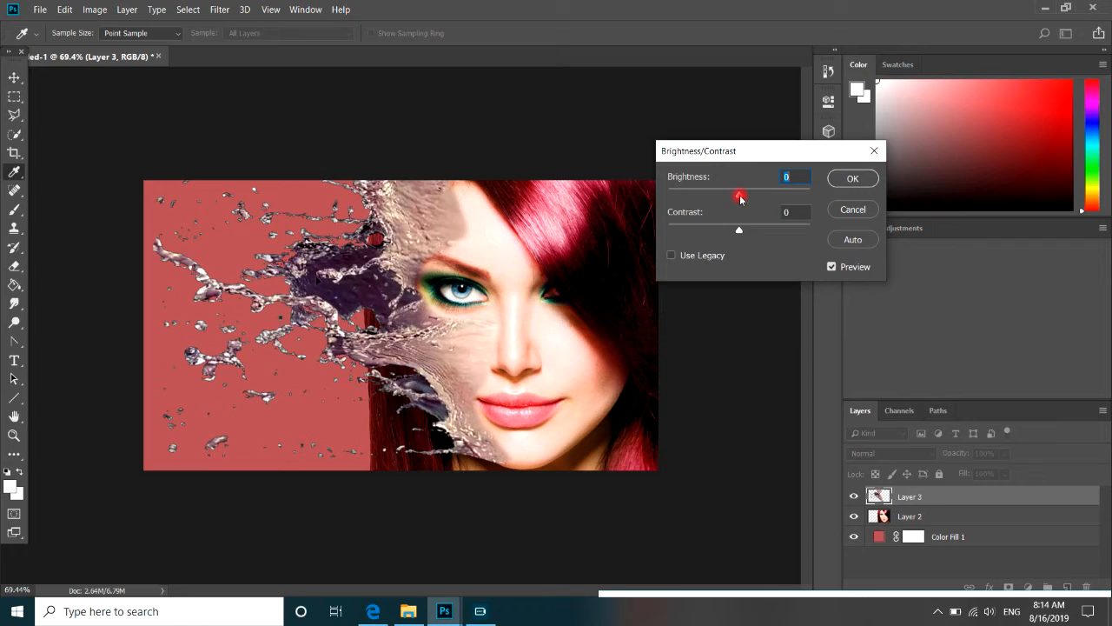
left_click_drag(739, 198, 749, 199)
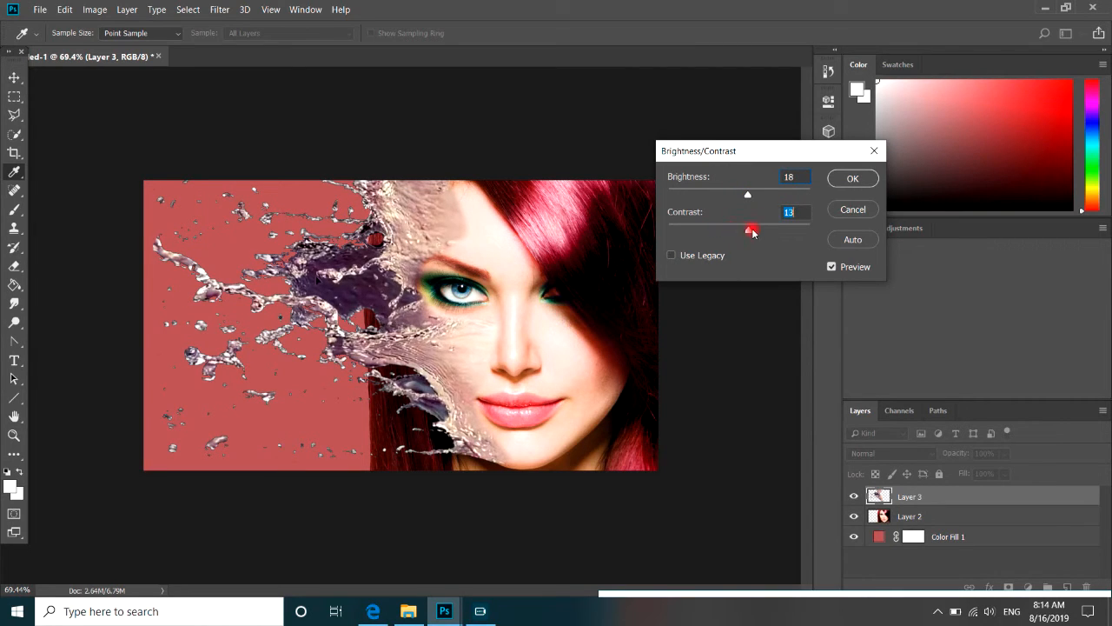
left_click_drag(735, 232, 755, 231)
left_click(837, 186)
key("v")
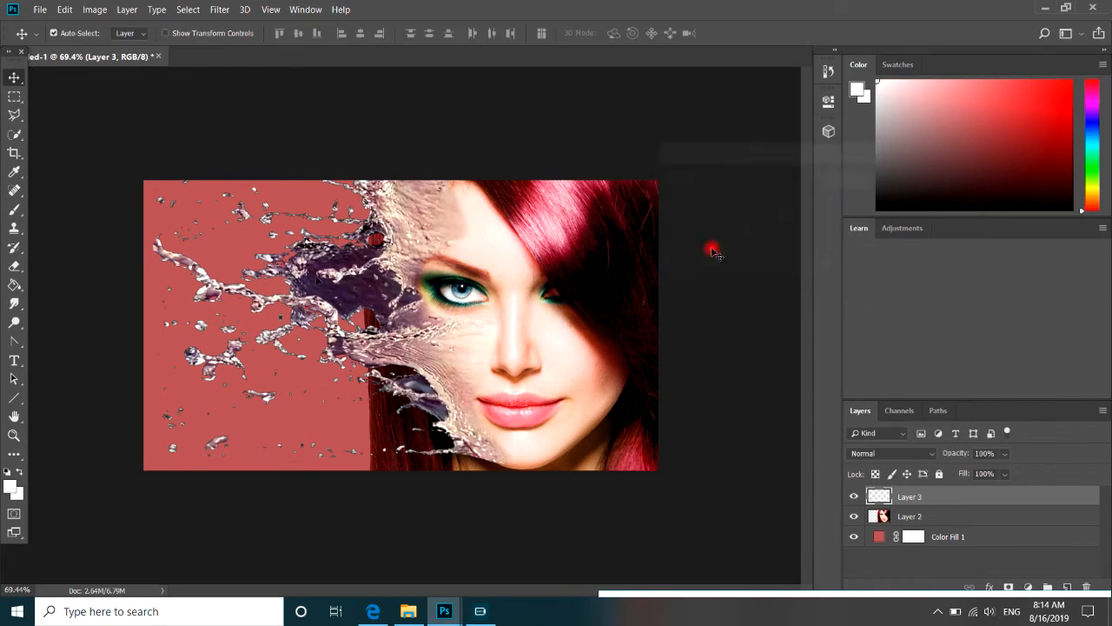
Save the composition to the Desktop as a JPEG named splash-face, with quality 12 (Maximum) and the Baseline ("Standard") format
scroll(476, 285, "down", 3)
scroll(438, 347, "up", 2)
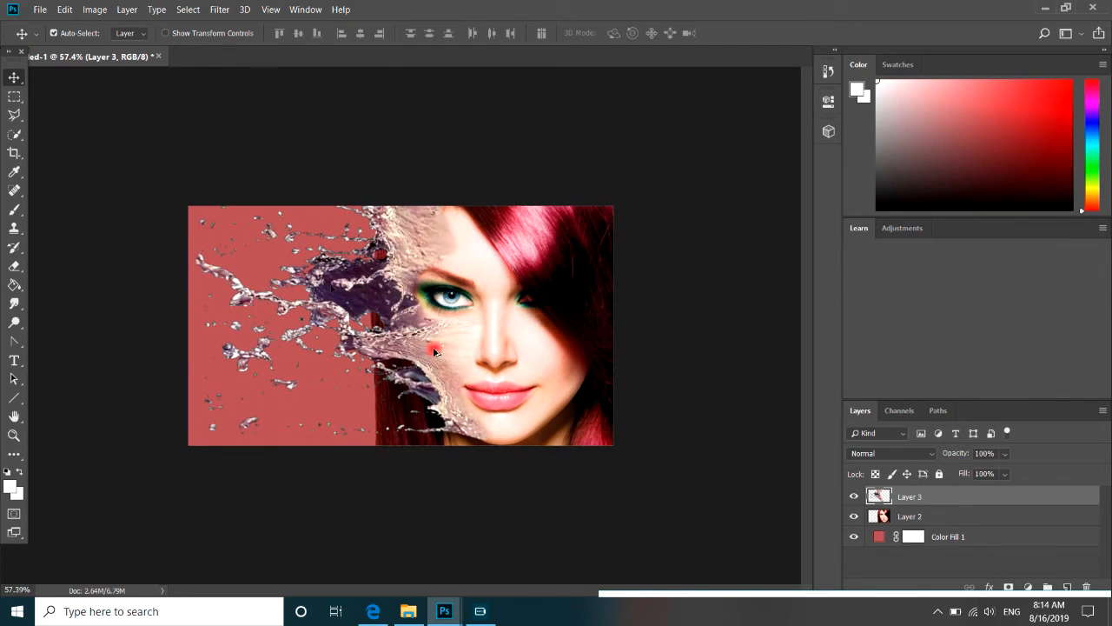
scroll(435, 347, "up", 1)
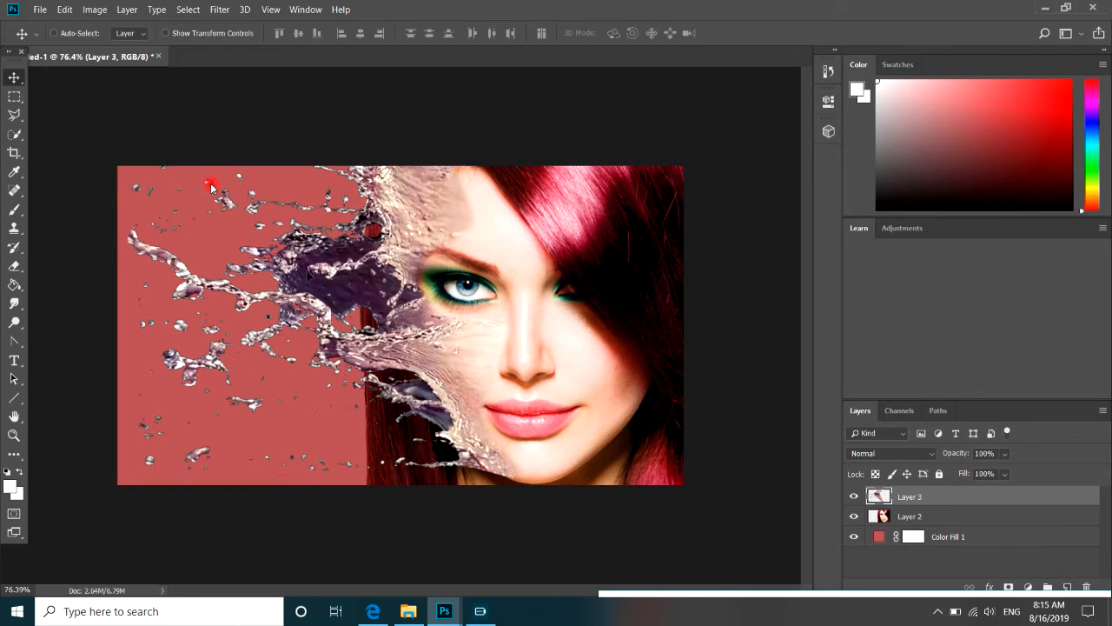
key("ctrl+s")
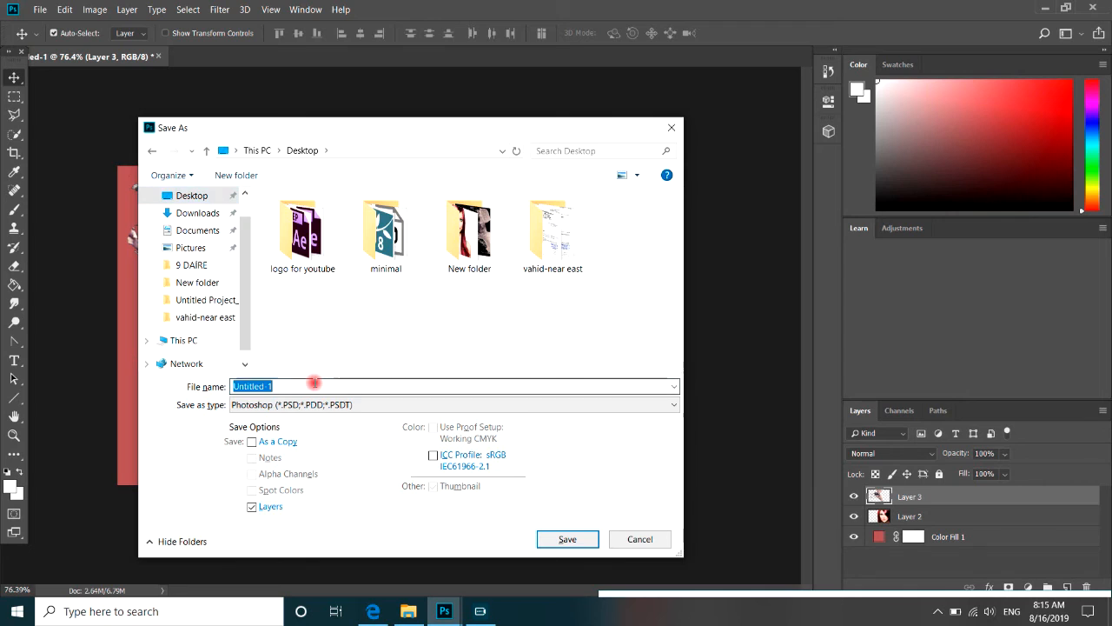
type("splash-face")
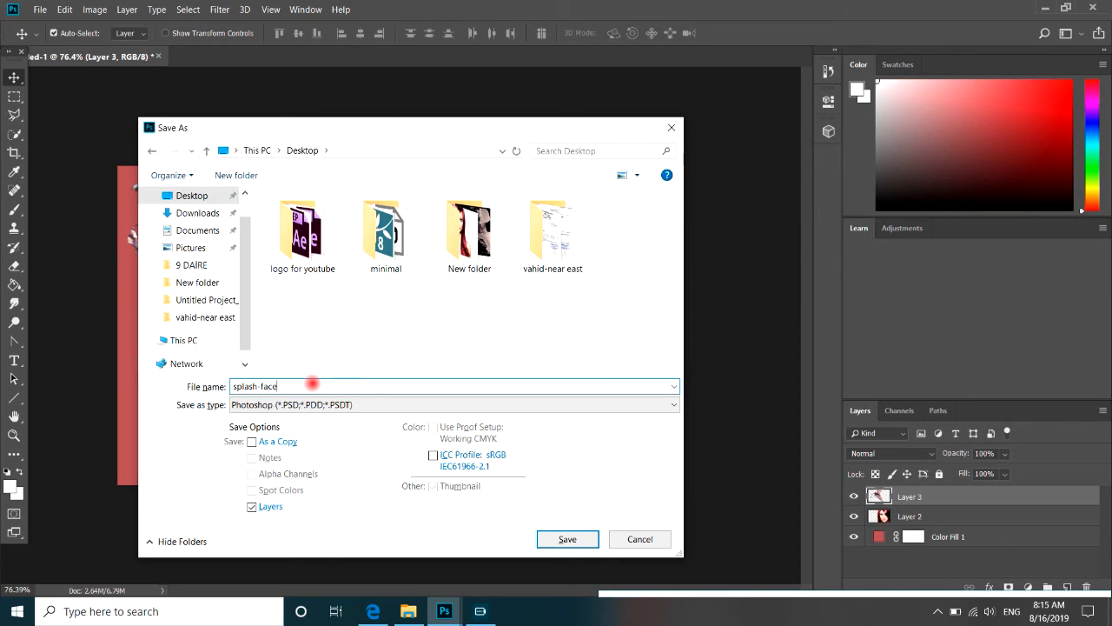
left_click(339, 405)
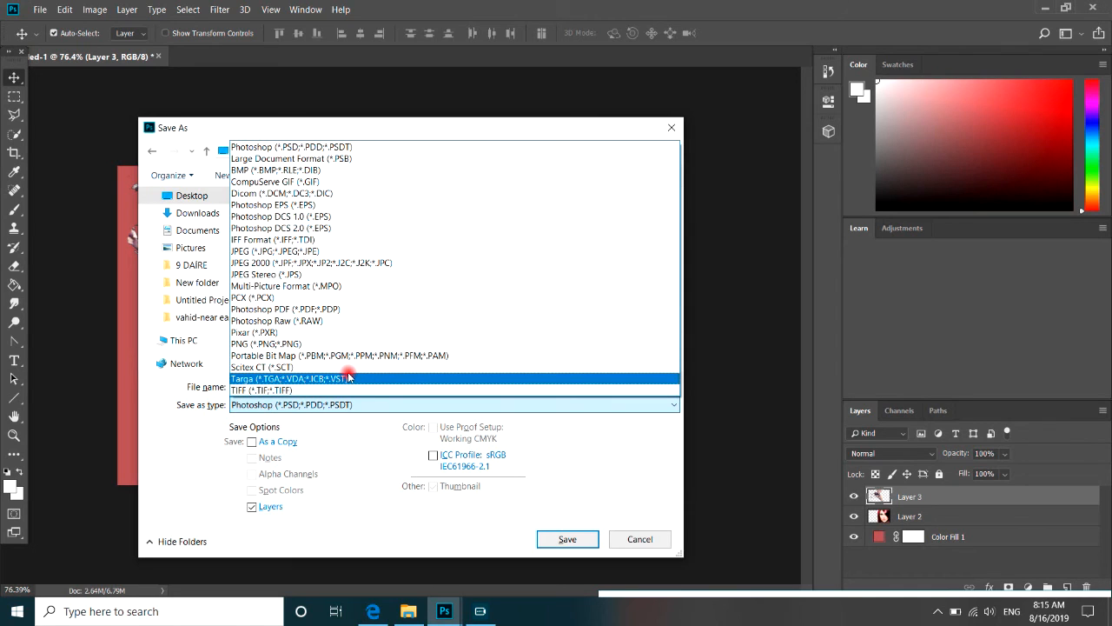
left_click(271, 251)
left_click(567, 539)
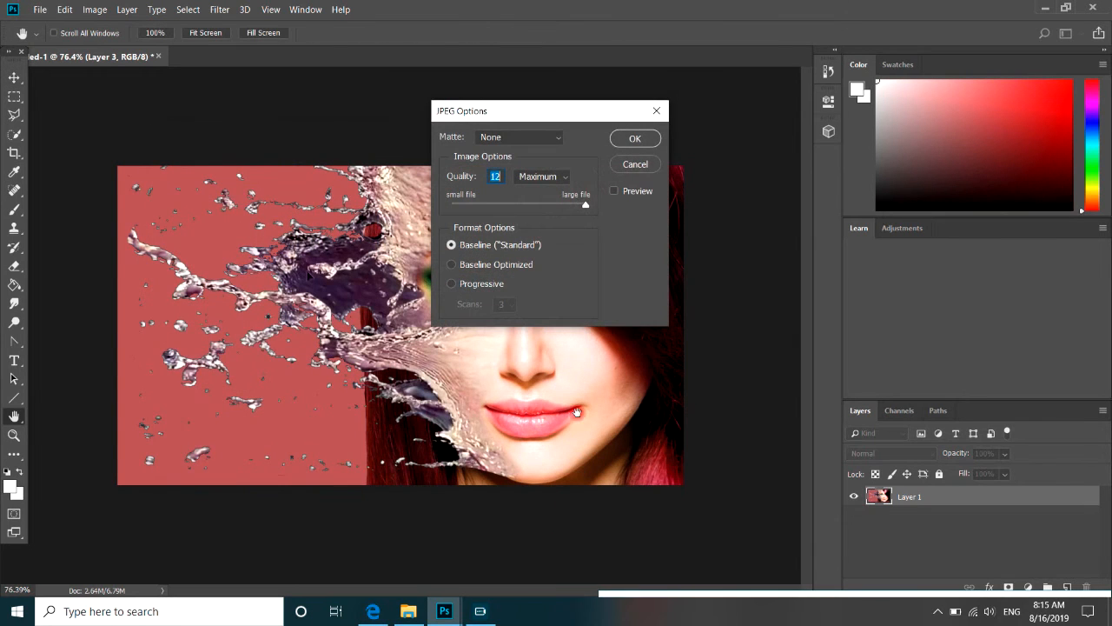
left_click(635, 138)
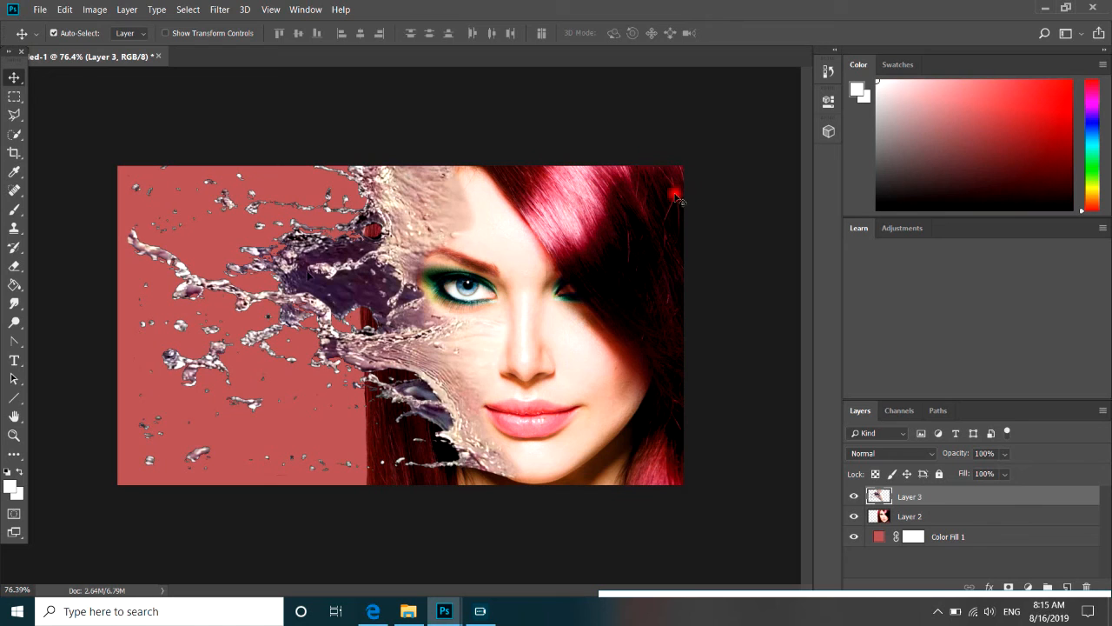
Switch to File Explorer, open the splash-face image from the Desktop, examine it in full screen and close it
scroll(394, 337, "up", 3)
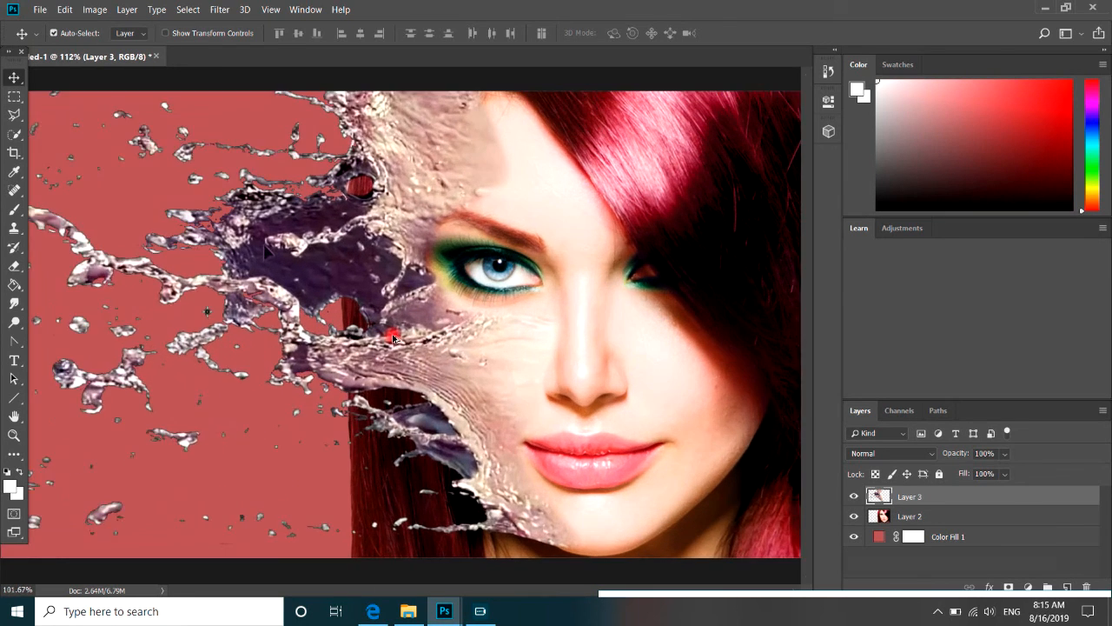
scroll(394, 338, "down", 2)
left_click(1047, 7)
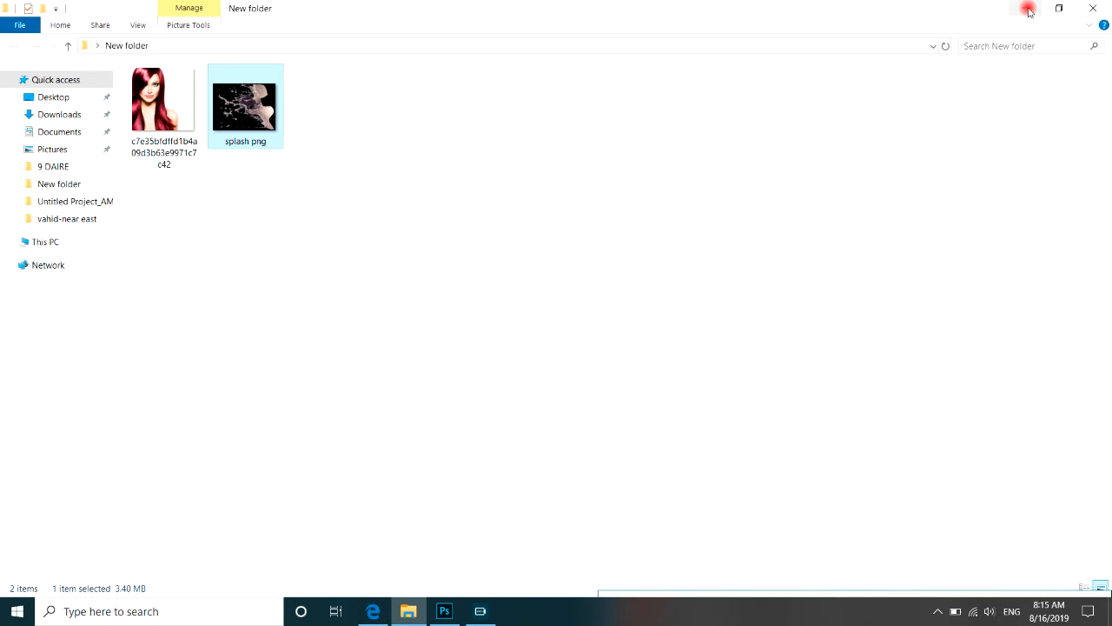
left_click(53, 99)
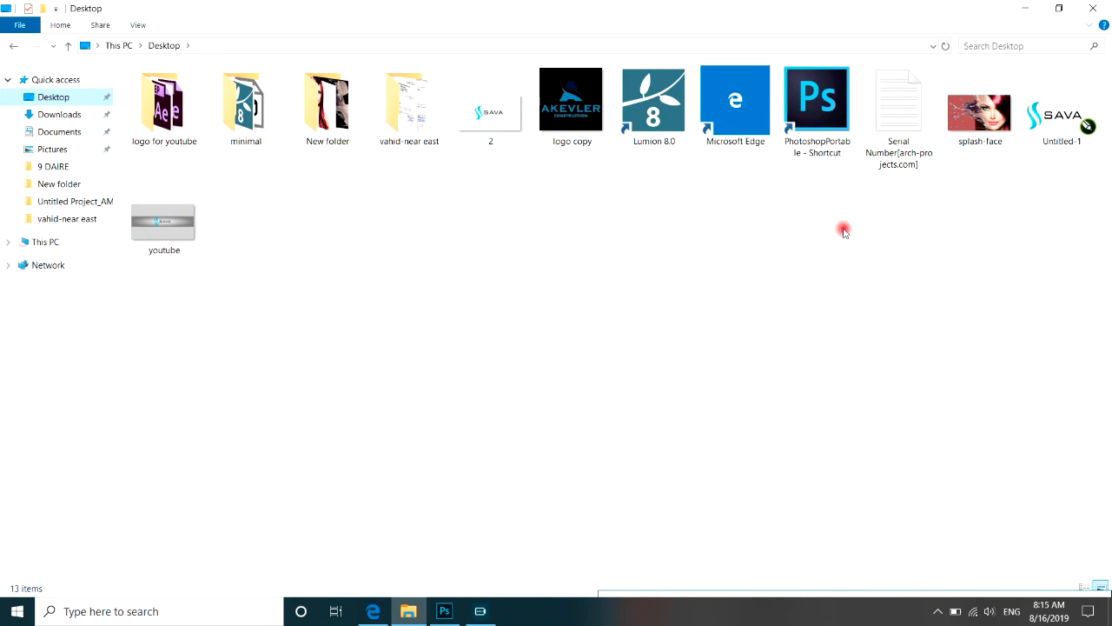
left_click(983, 122)
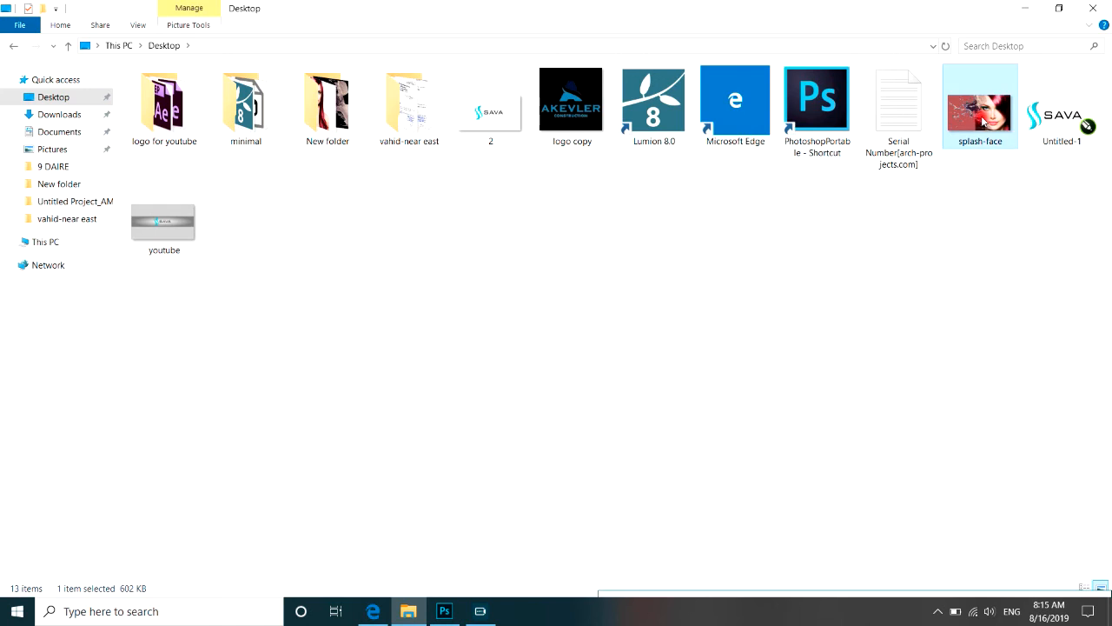
double_click(982, 122)
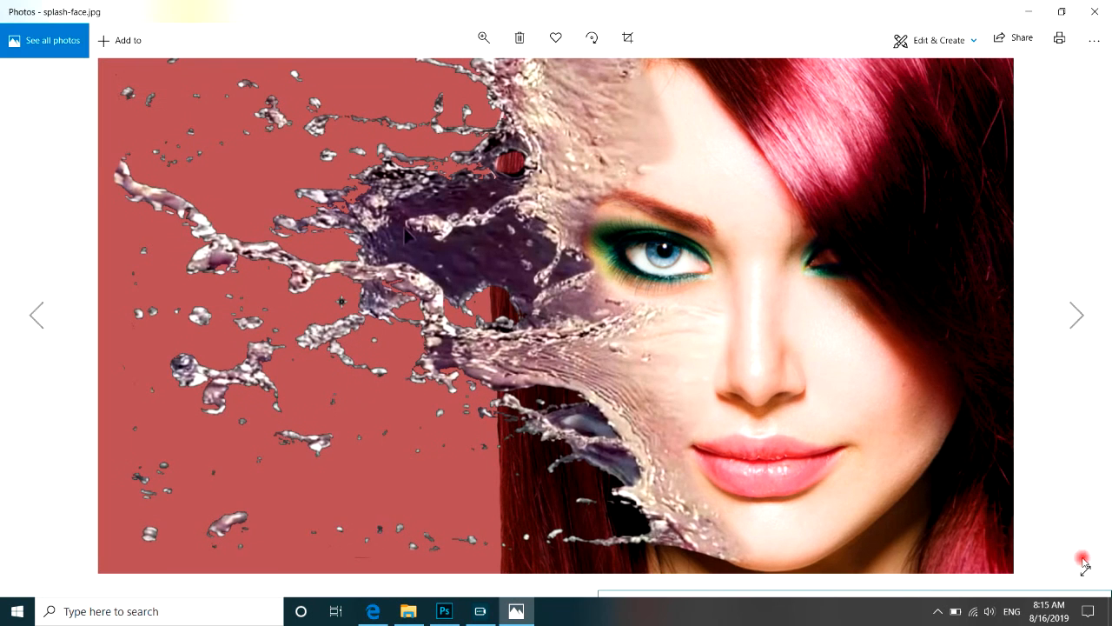
left_click(1084, 565)
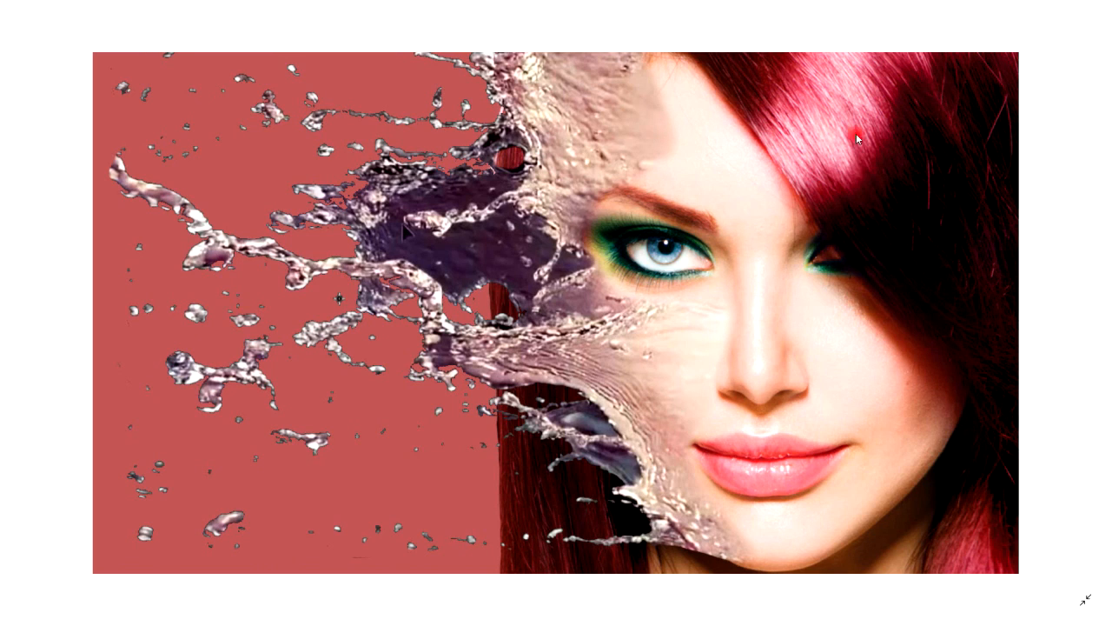
mouse_move(1108, 6)
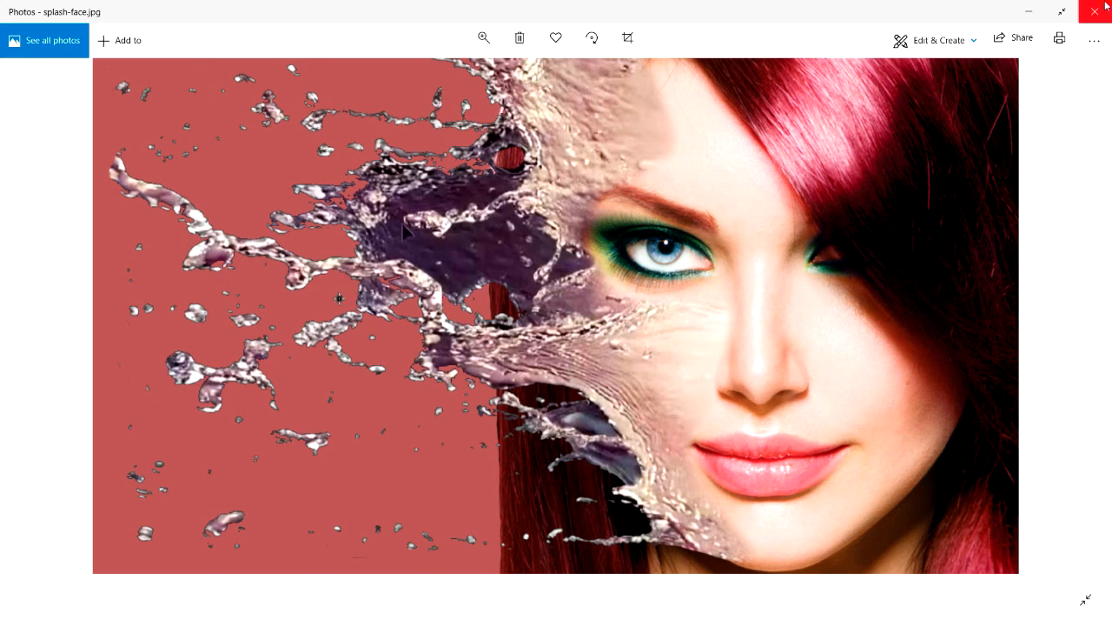
left_click(1107, 6)
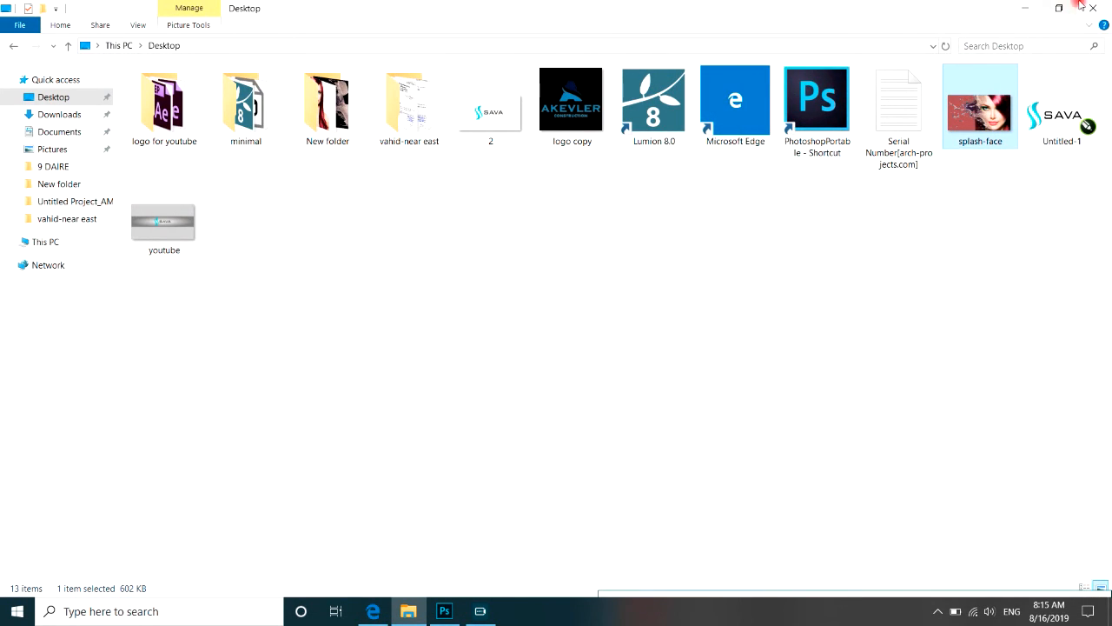